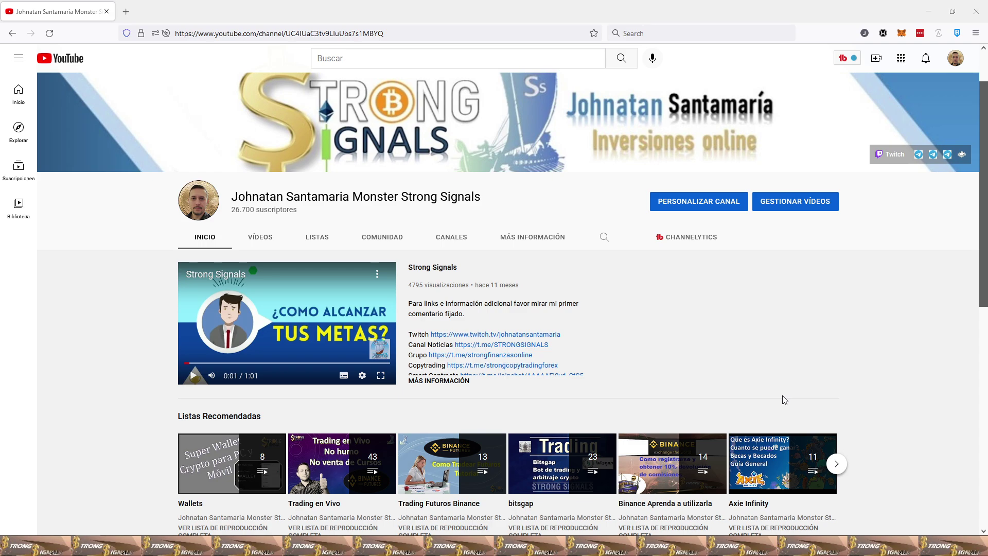
- Minimize the YouTube channel window and the disclaimer image to bring up the Binance deposit page
drag(984, 255, 984, 325)
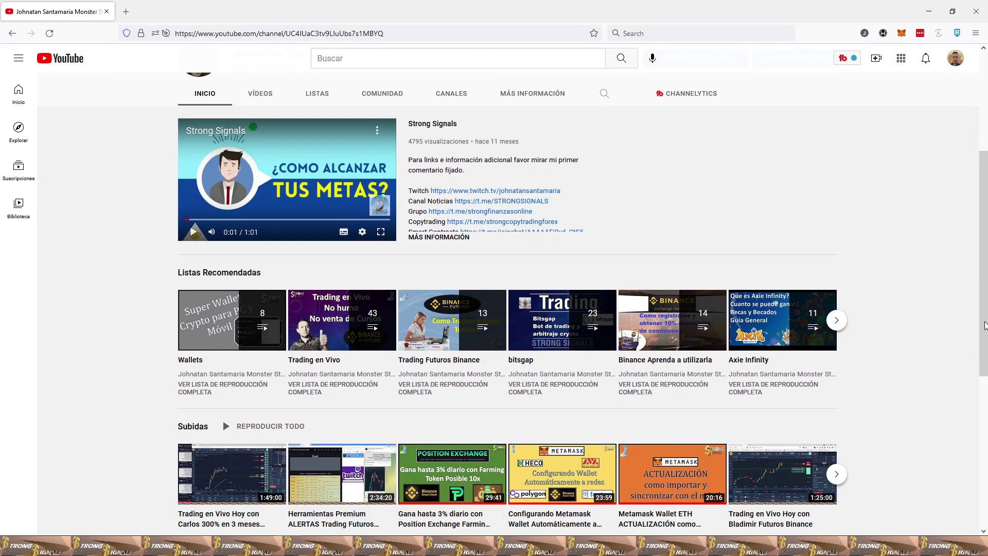
scroll(892, 316, up, 5)
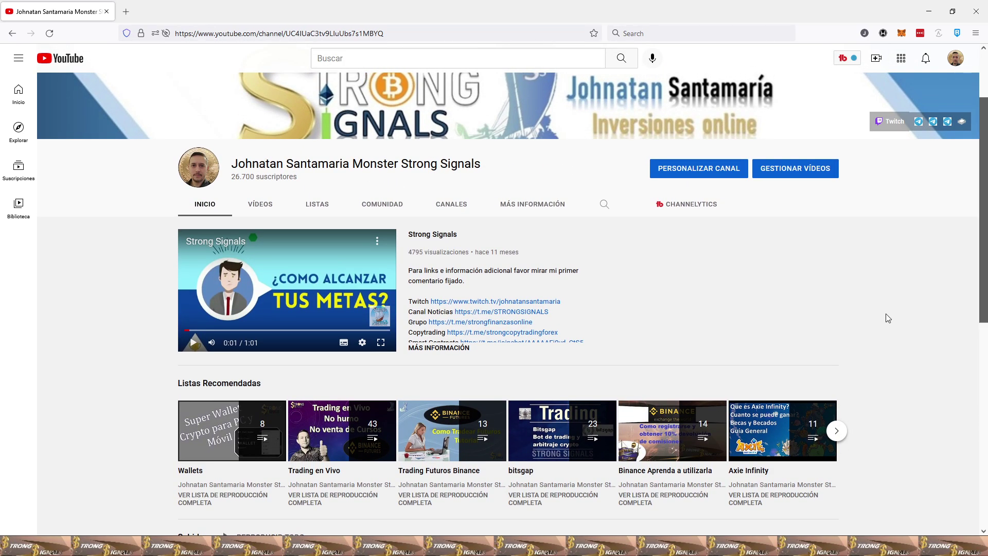
click(928, 9)
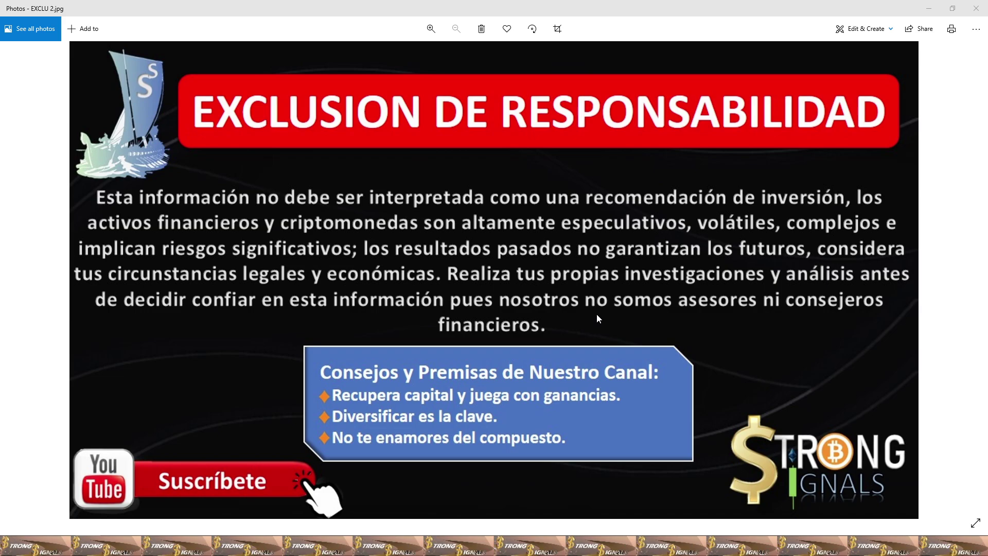
click(928, 9)
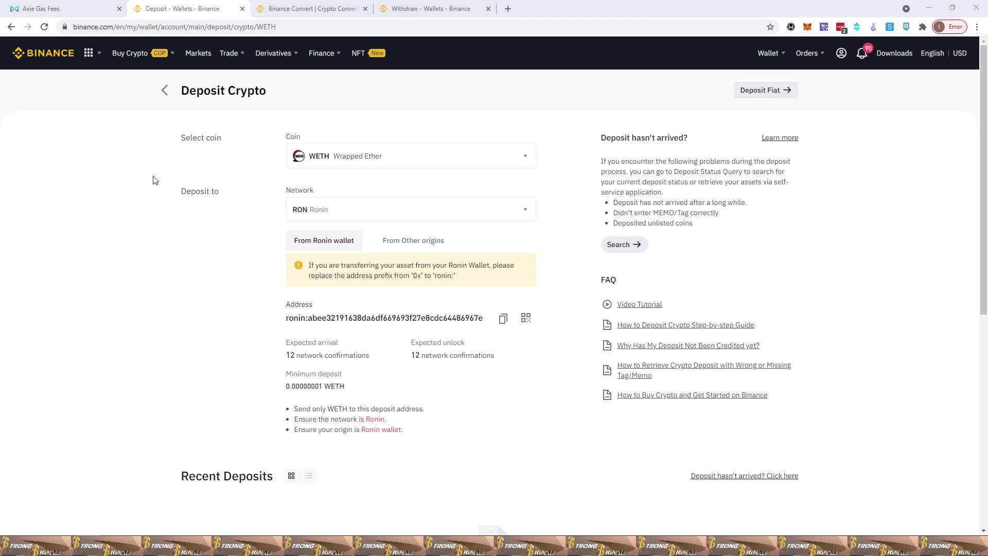
- Review the Ronin and Ethereum transaction fees on the Axie gas fees page, returning to the Binance deposit page
click(64, 10)
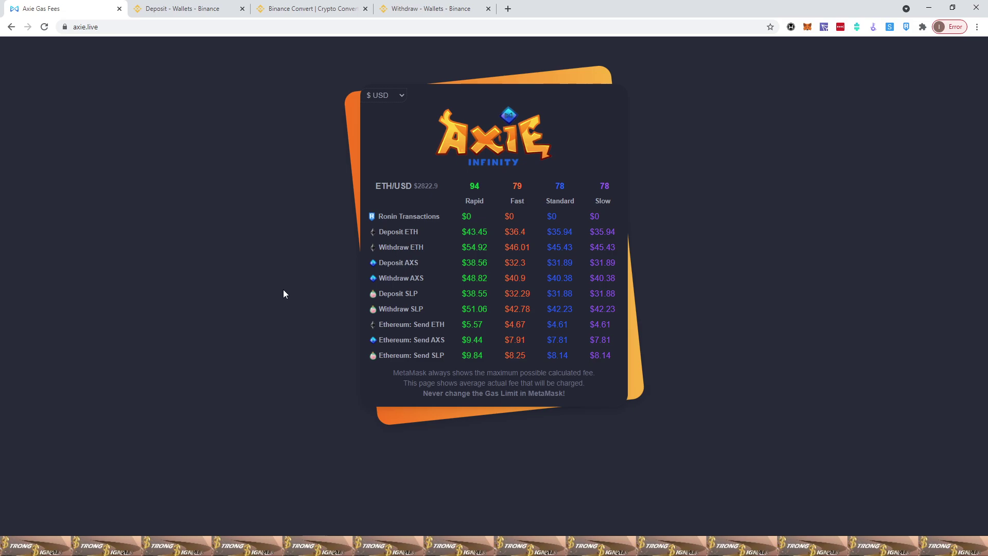
click(193, 10)
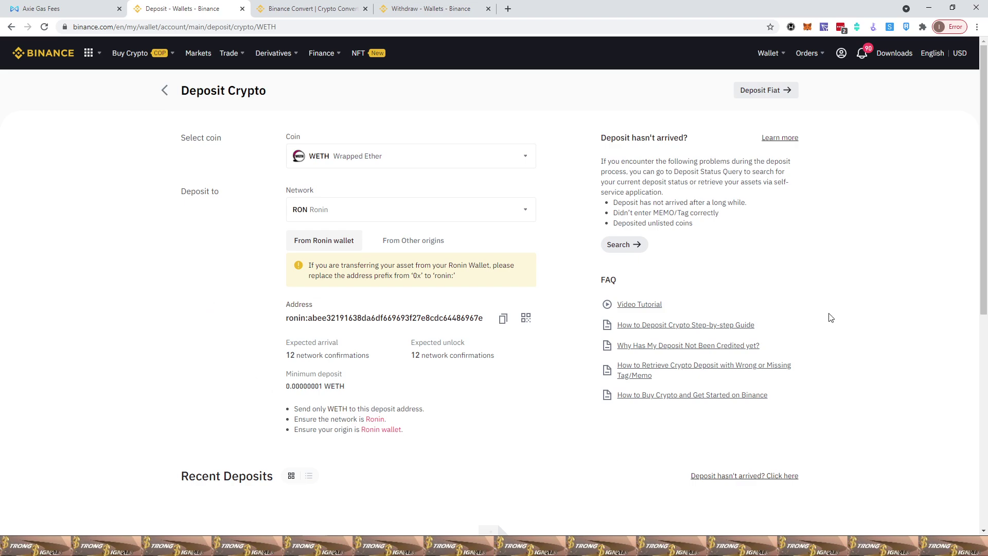
- Choose Ronin (RON) as the WETH deposit network and copy the deposit address
mouse_move(764, 56)
click(460, 208)
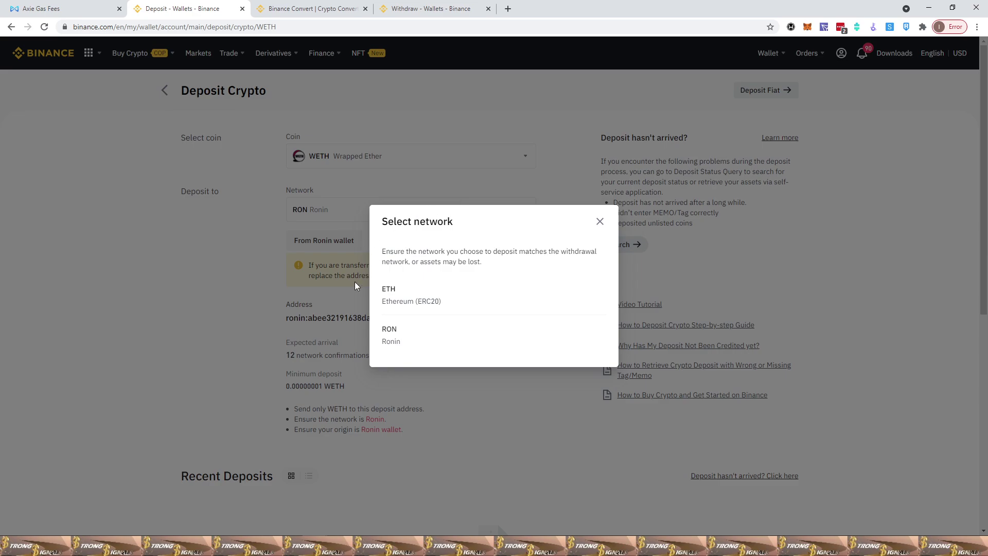
click(406, 341)
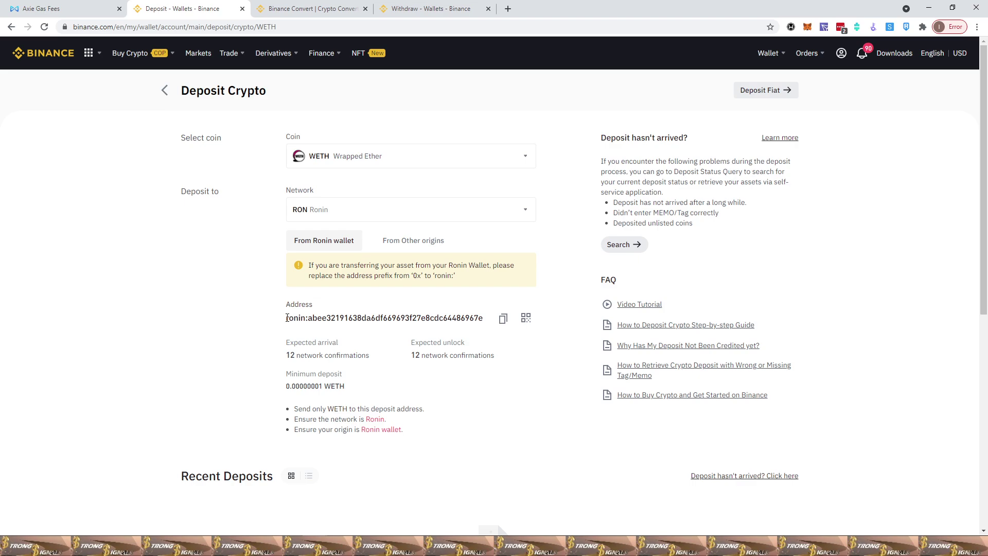
click(503, 318)
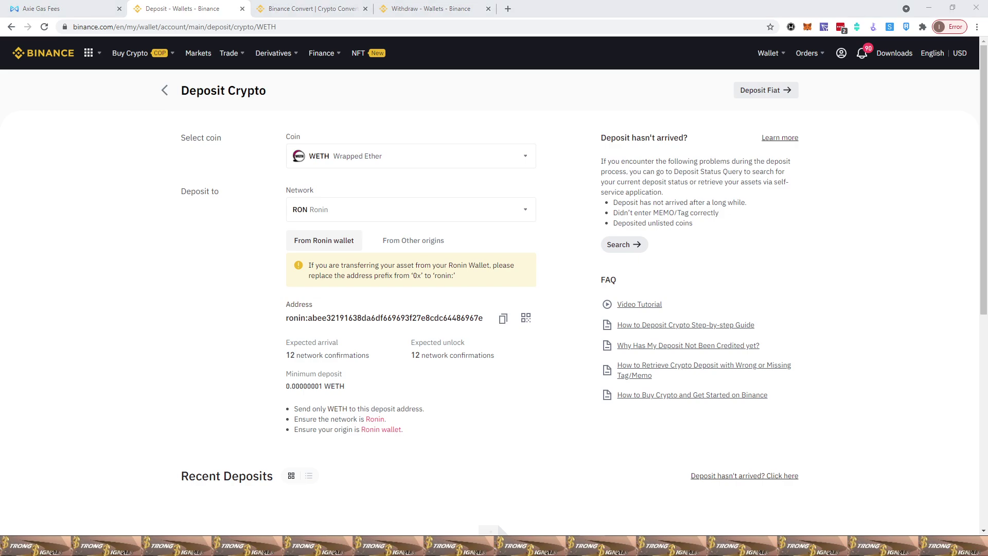
click(199, 437)
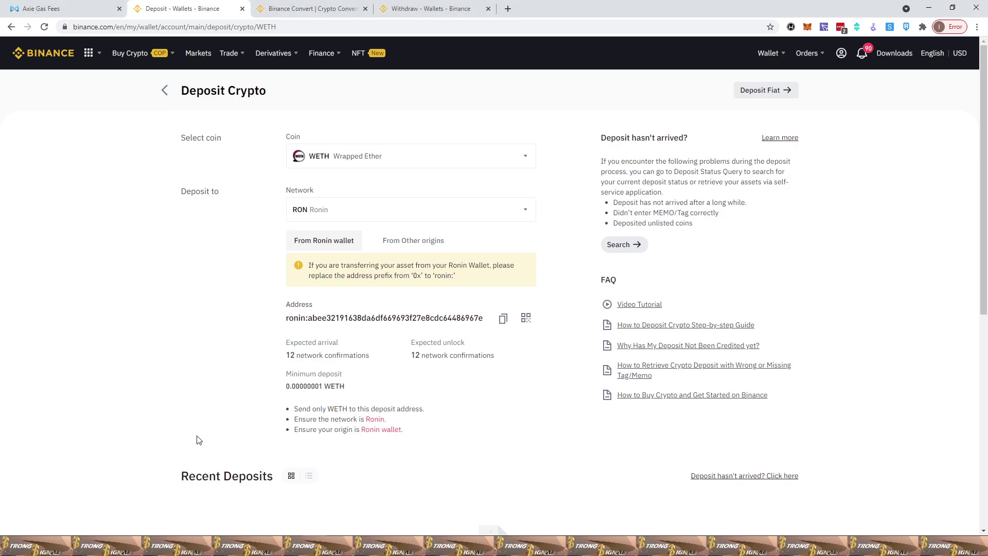
- In the Ronin wallet, set up a token transfer to the copied deposit address with WETH as the asset
click(906, 27)
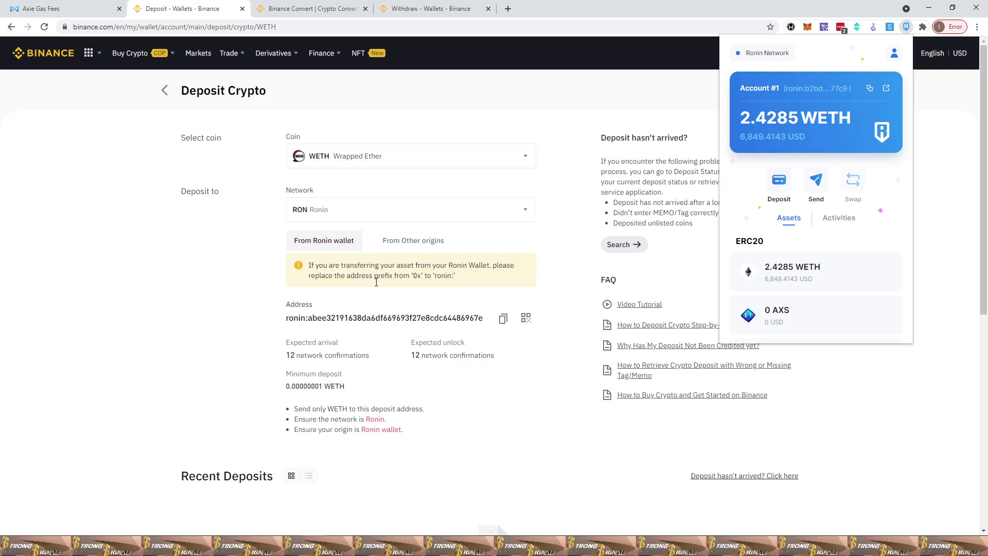
click(816, 181)
click(769, 129)
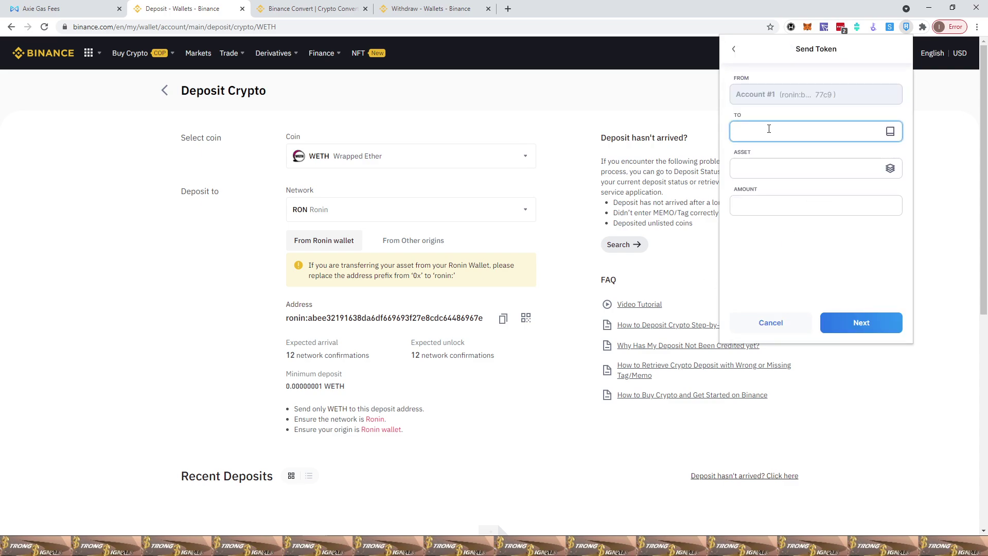
key(ctrl+v)
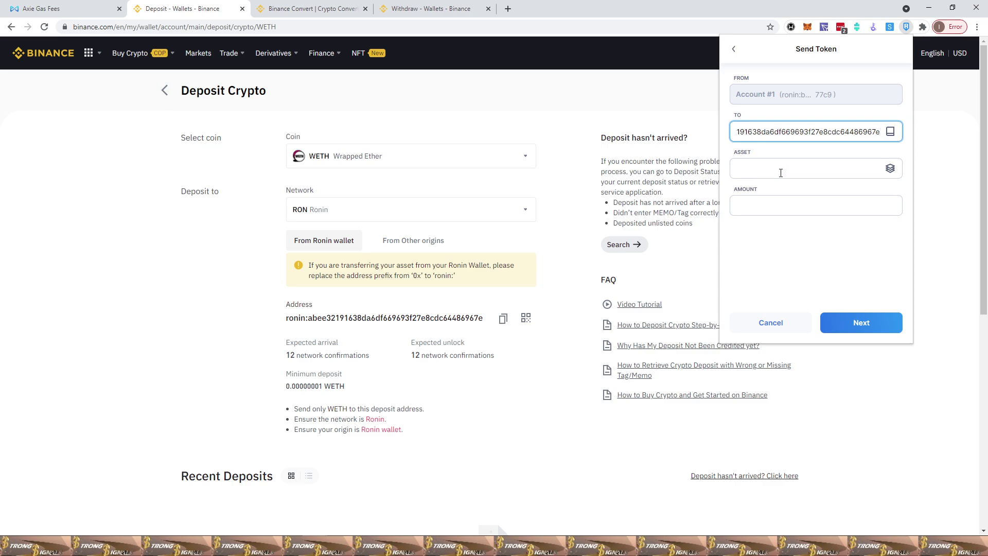
click(888, 176)
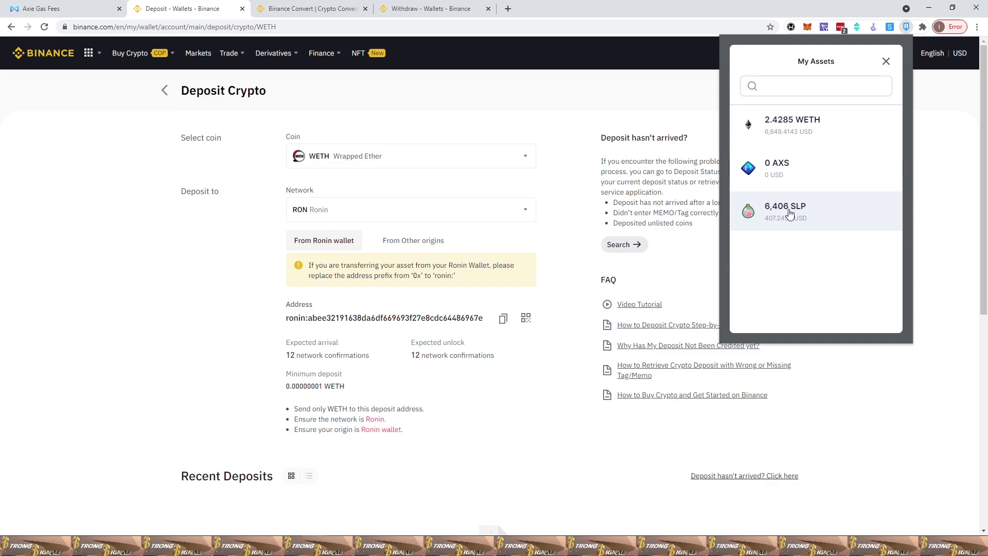
click(779, 133)
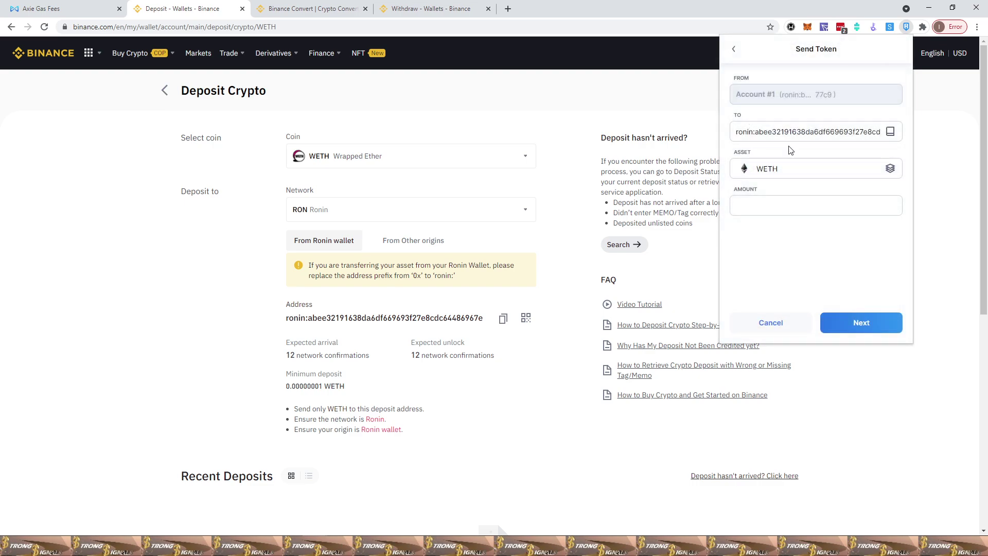
- Set the transfer amount to 0.001 WETH, confirm the transaction and show the wallet's activities
click(759, 205)
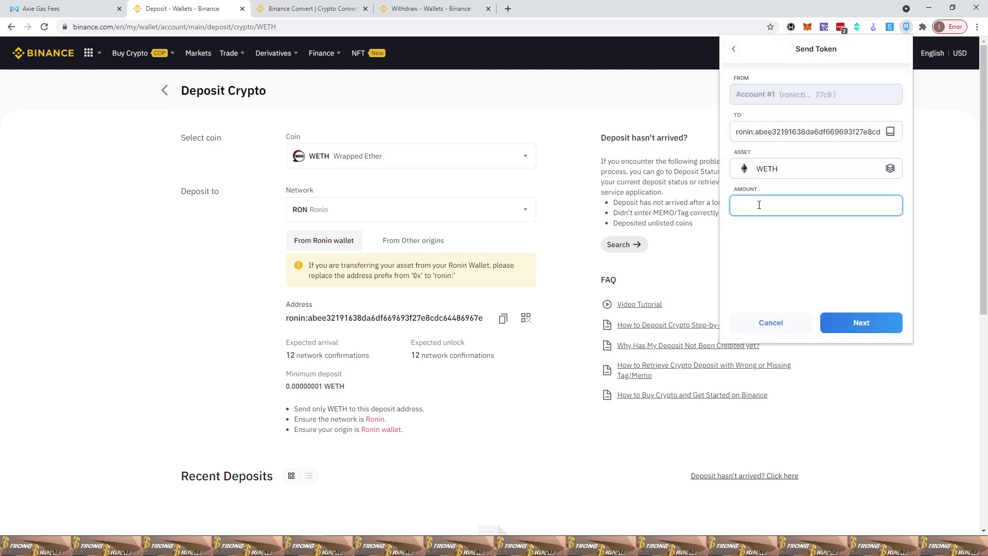
text(0.001)
click(860, 323)
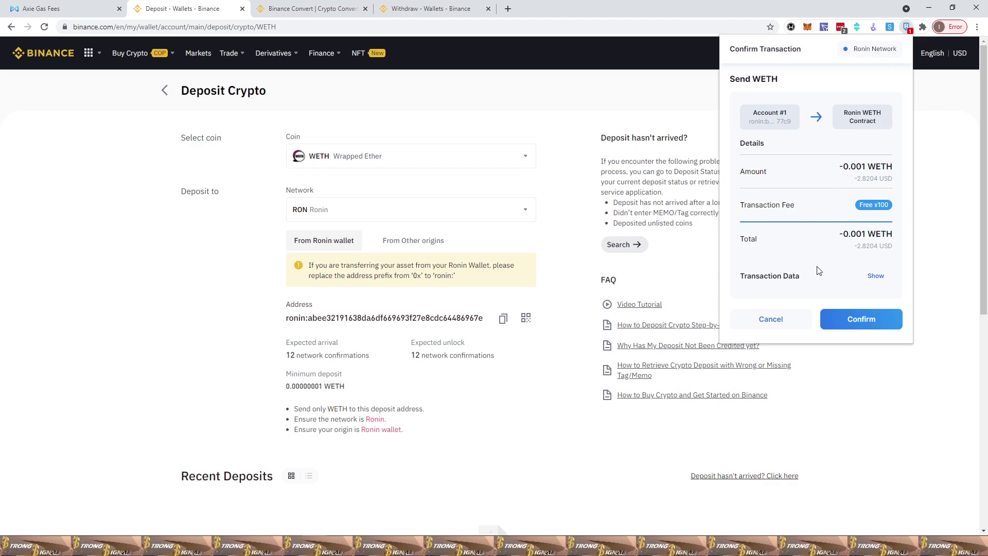
click(858, 320)
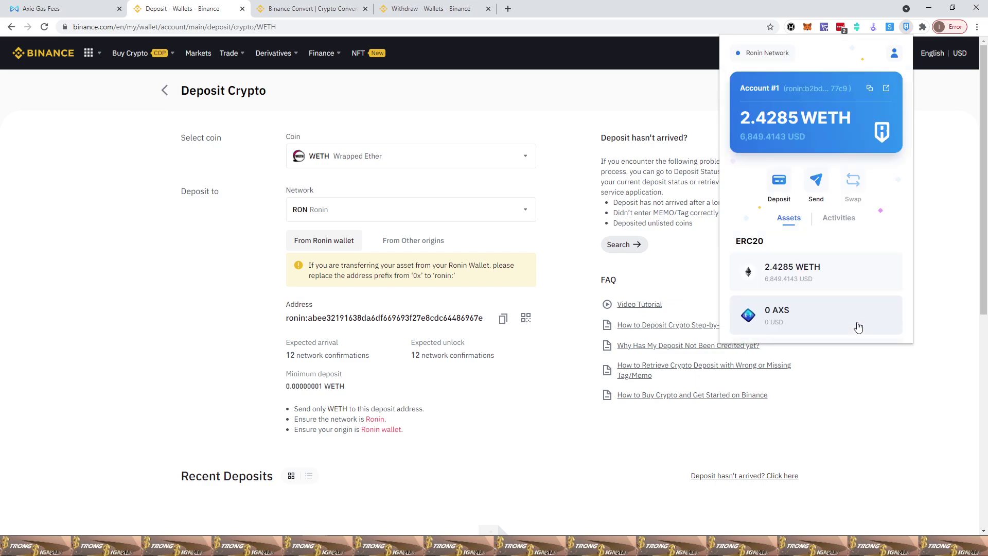
click(838, 218)
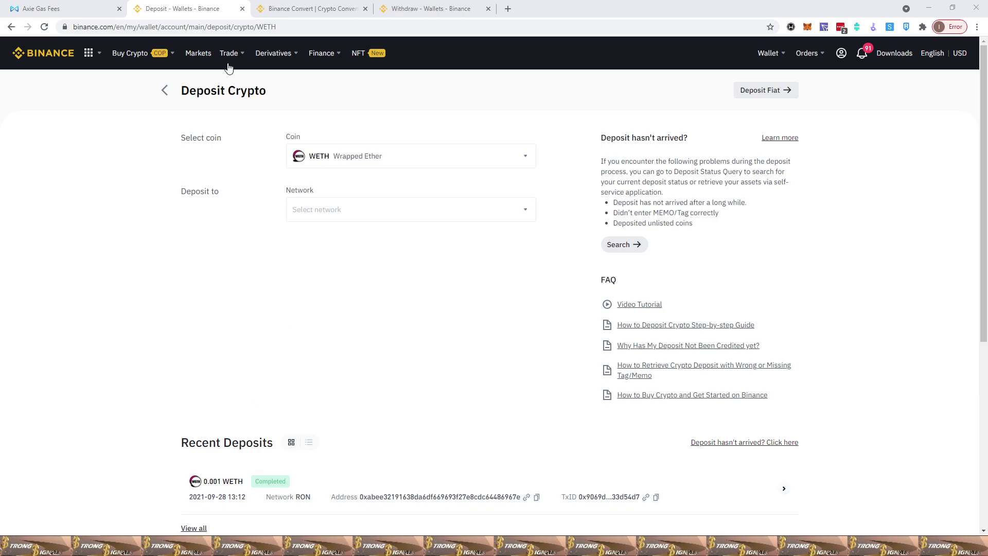
- Open the Binance Convert page and choose WETH as the currency to convert from
mouse_move(233, 56)
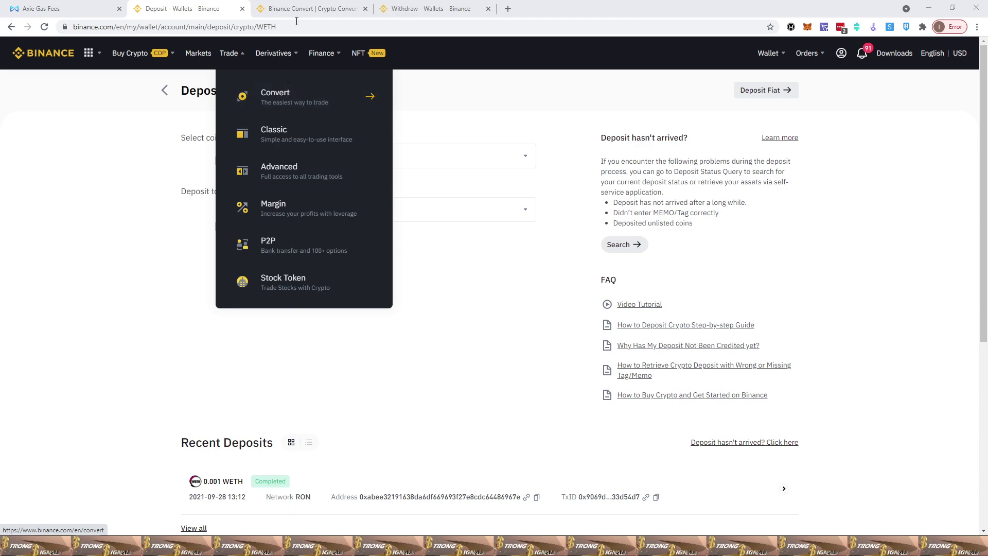
click(311, 10)
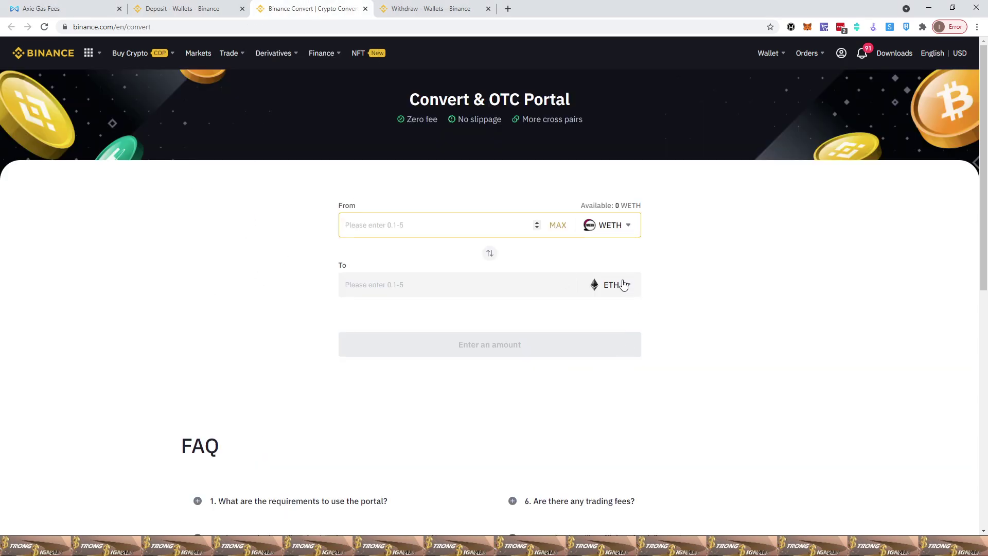
click(622, 227)
text(weth)
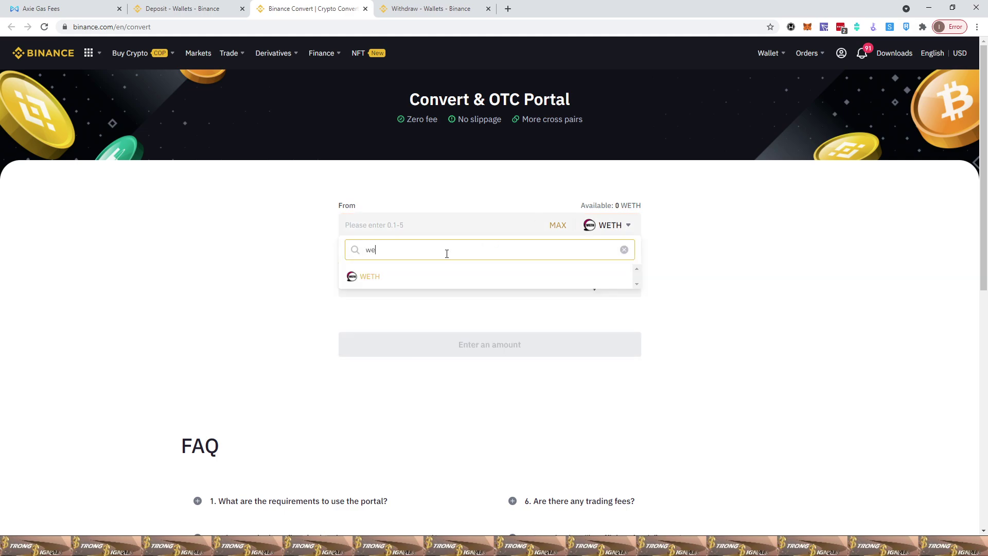
click(372, 278)
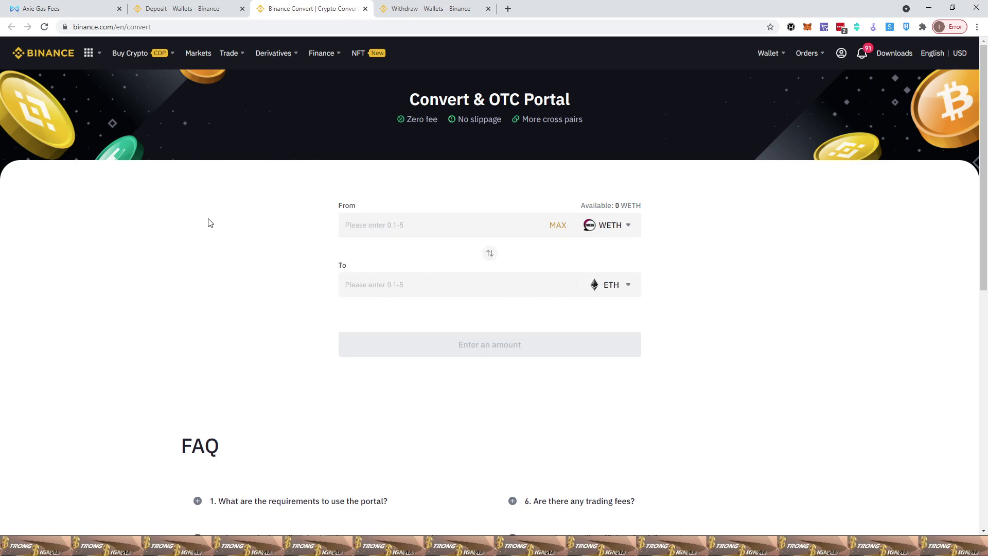
- Reload the Convert page, choose WETH as the source, and try to preview converting the maximum 0.001 WETH to ETH
click(44, 27)
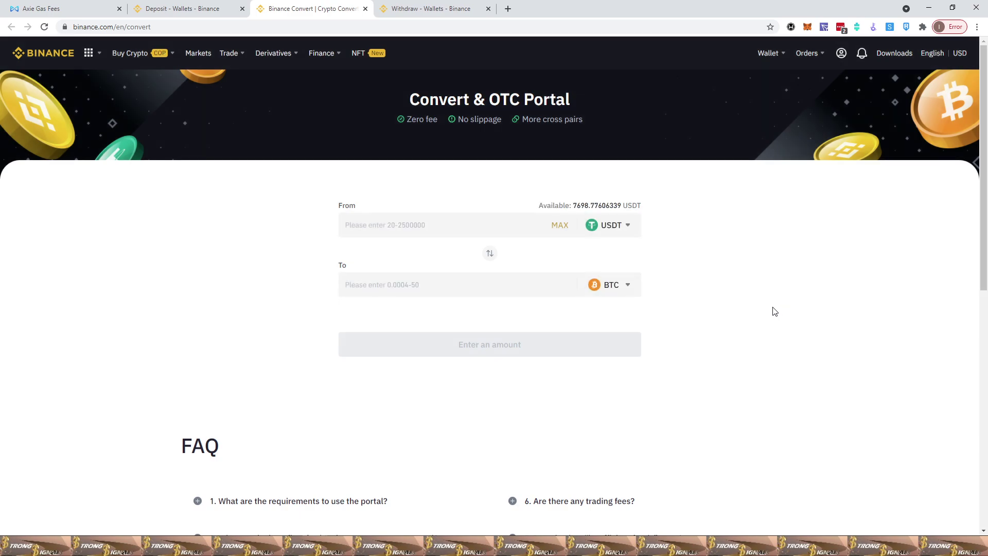
click(632, 232)
text(we)
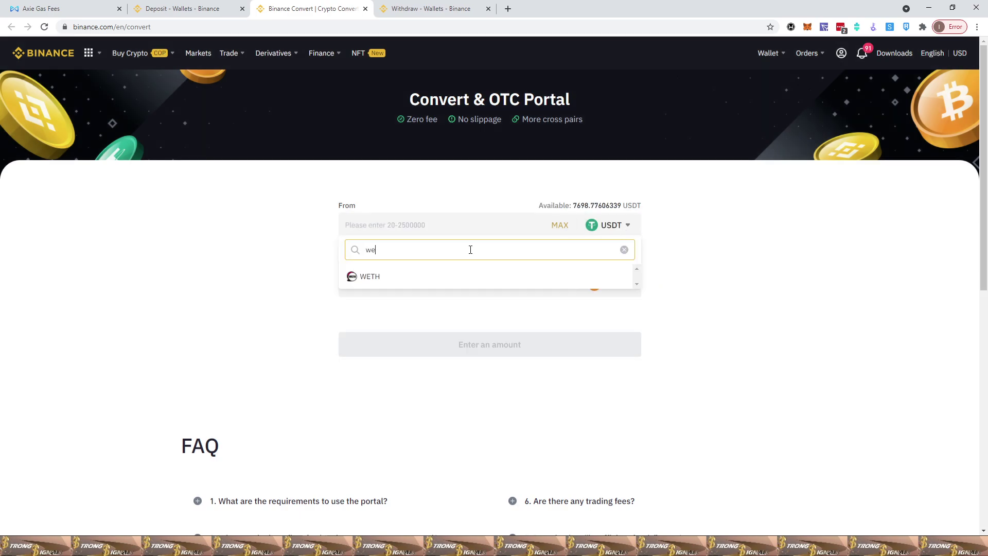
click(378, 276)
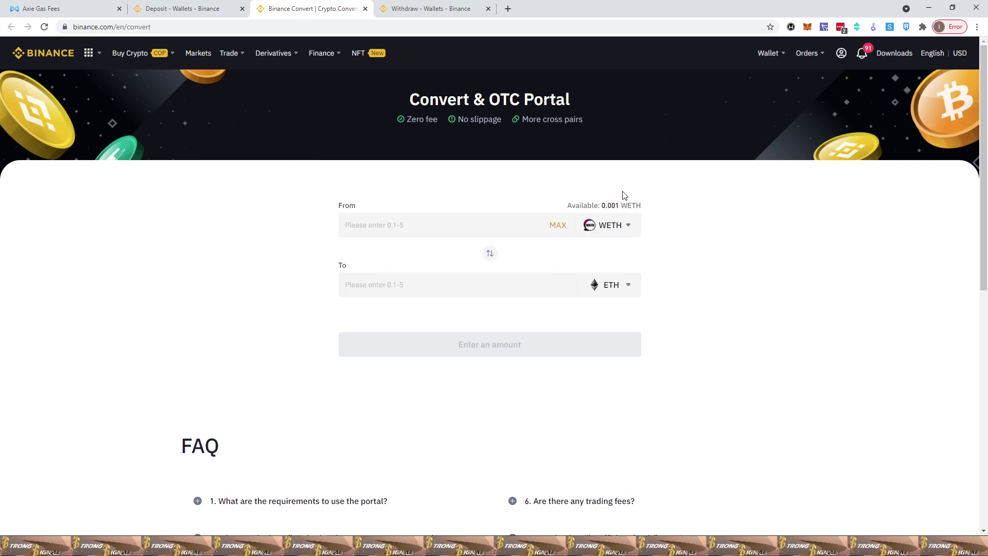
click(563, 227)
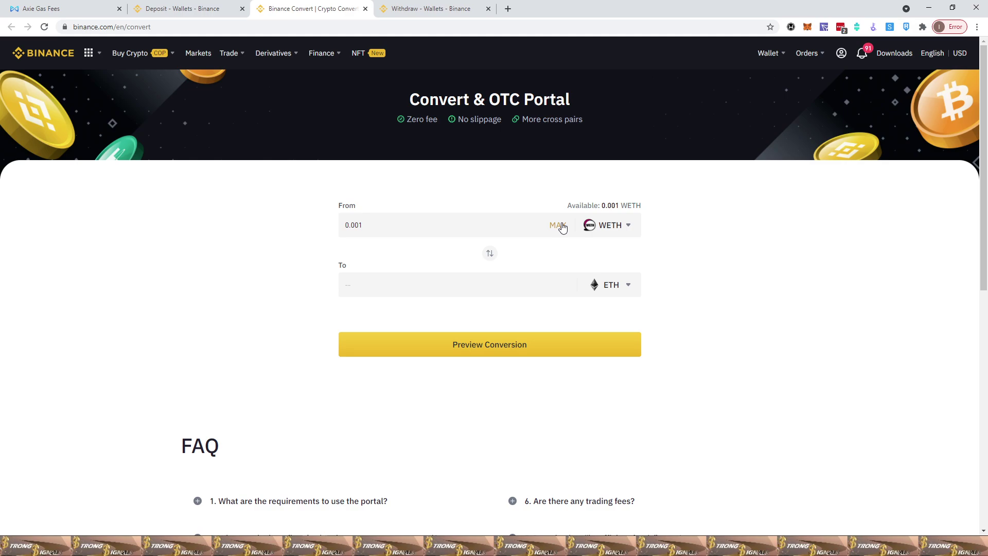
click(502, 352)
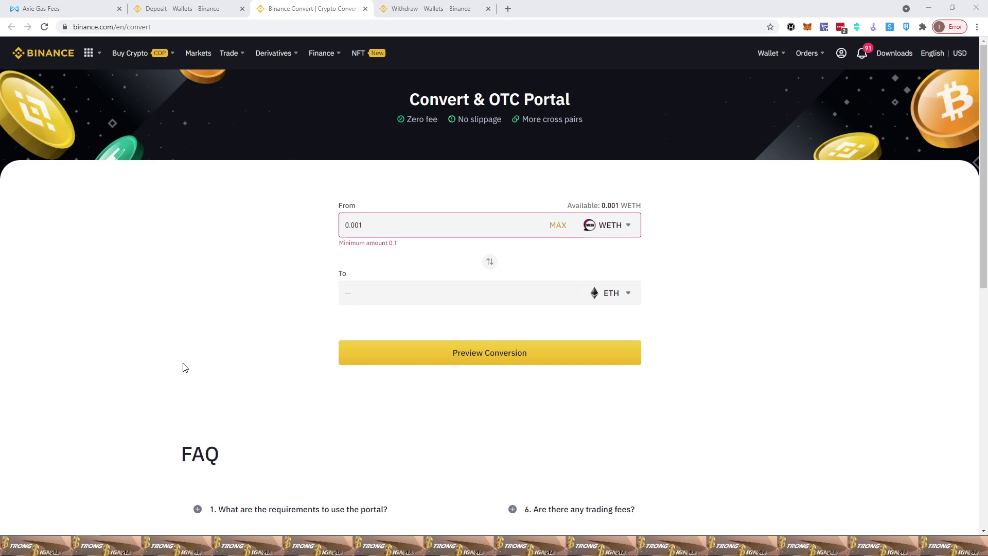
- Reset the conversion form by reloading the page and select WETH as the source currency again
click(44, 27)
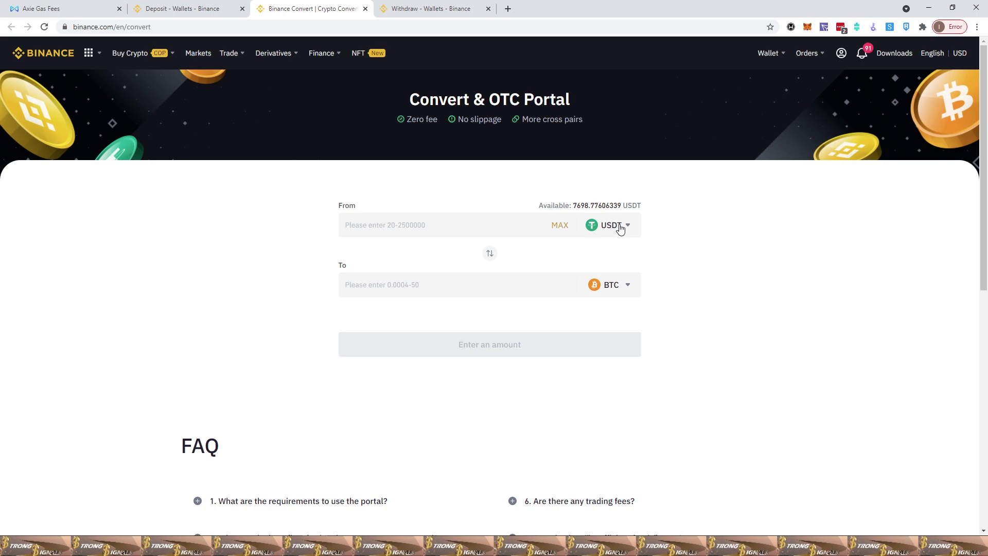
click(620, 227)
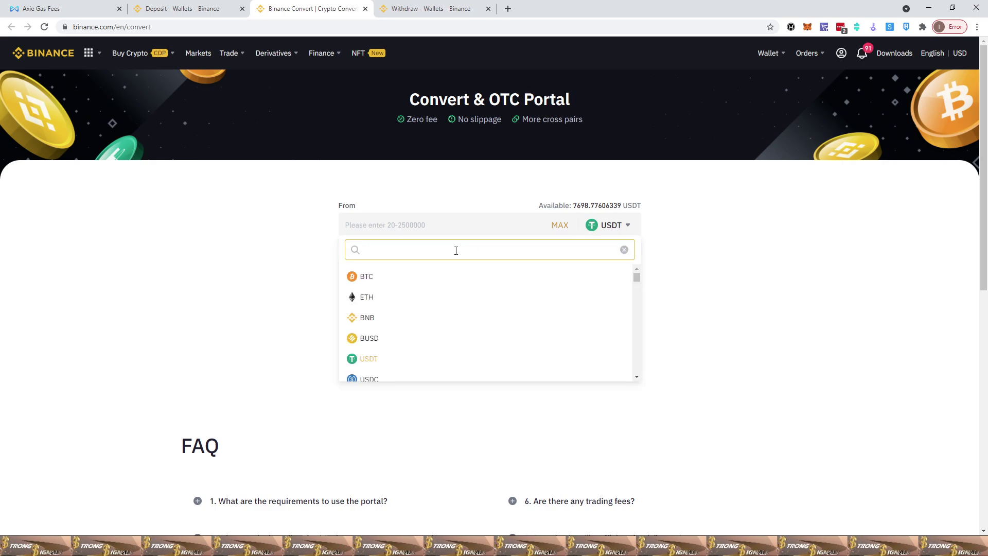
text(we)
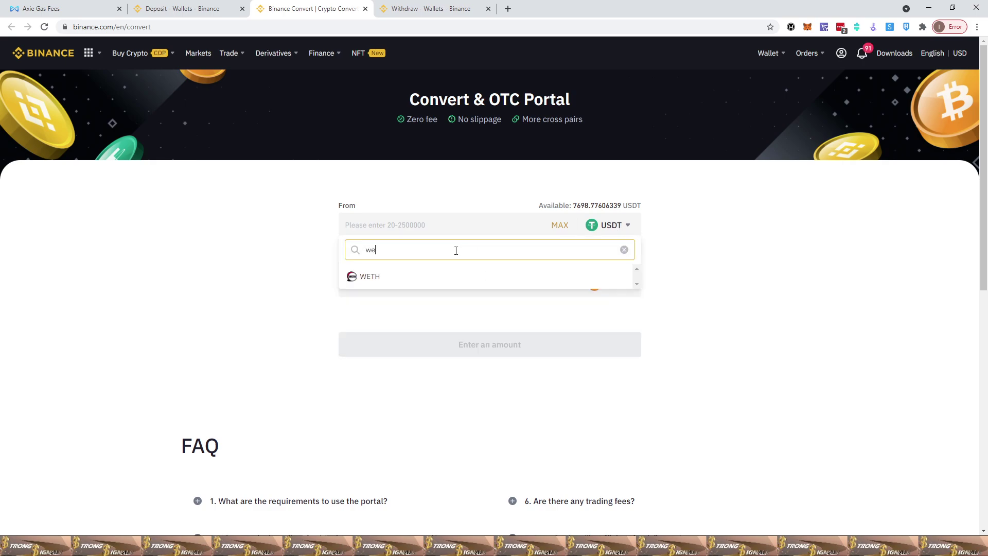
click(394, 279)
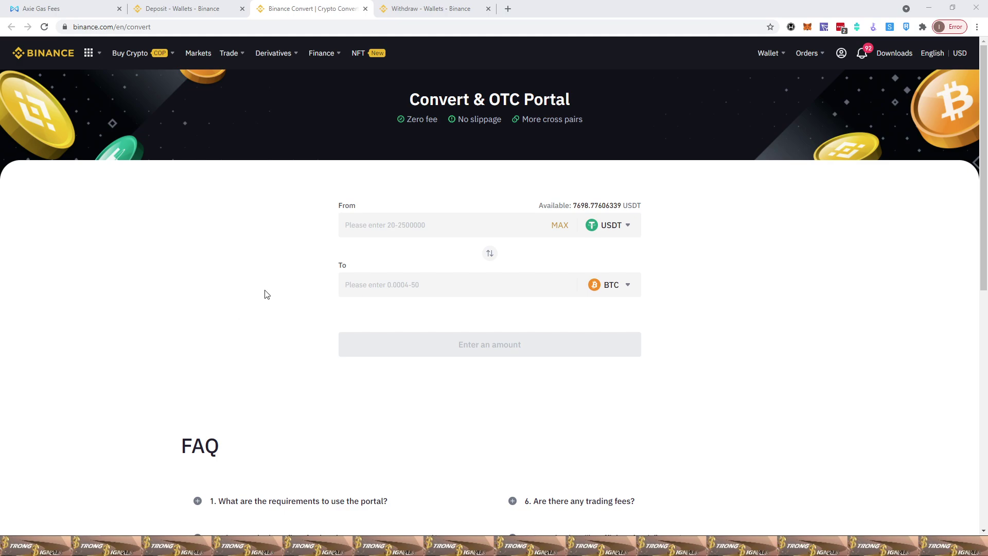
- Reload the Convert page, select WETH as the source currency and check the target currencies offered, keeping ETH
click(44, 27)
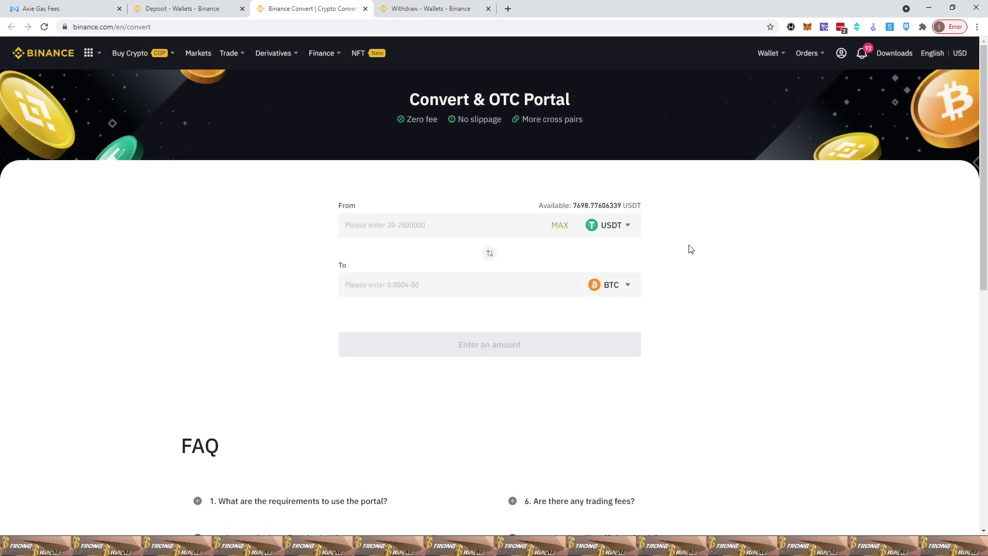
click(629, 230)
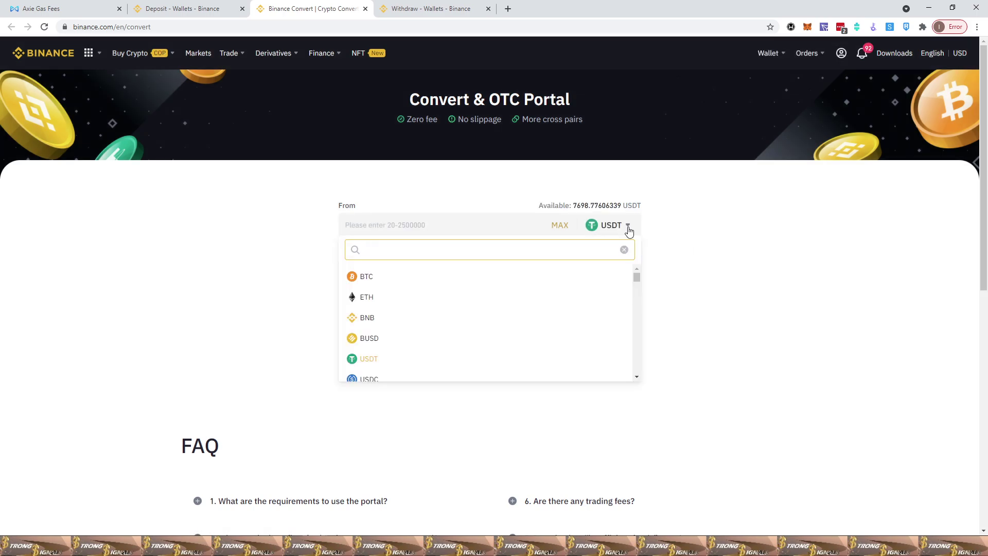
text(we)
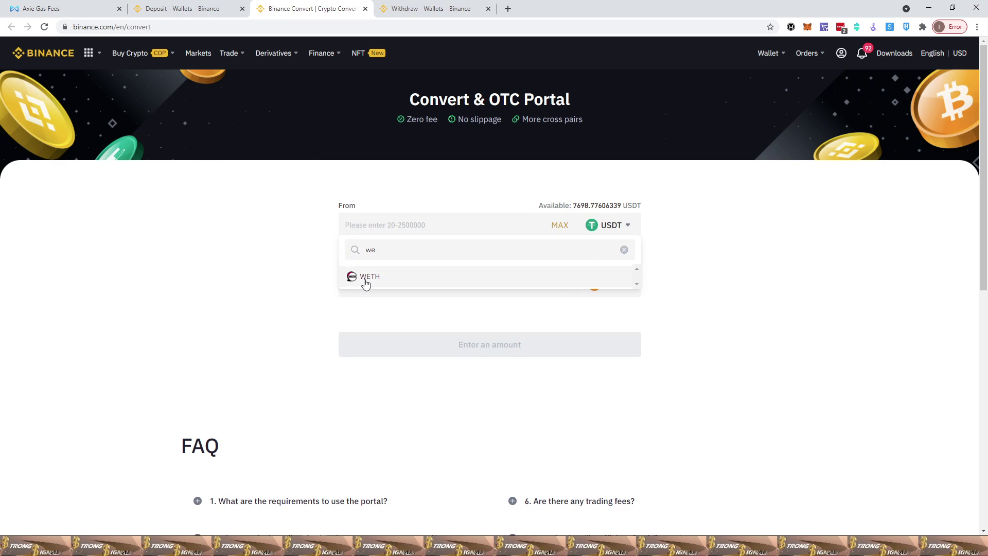
click(364, 279)
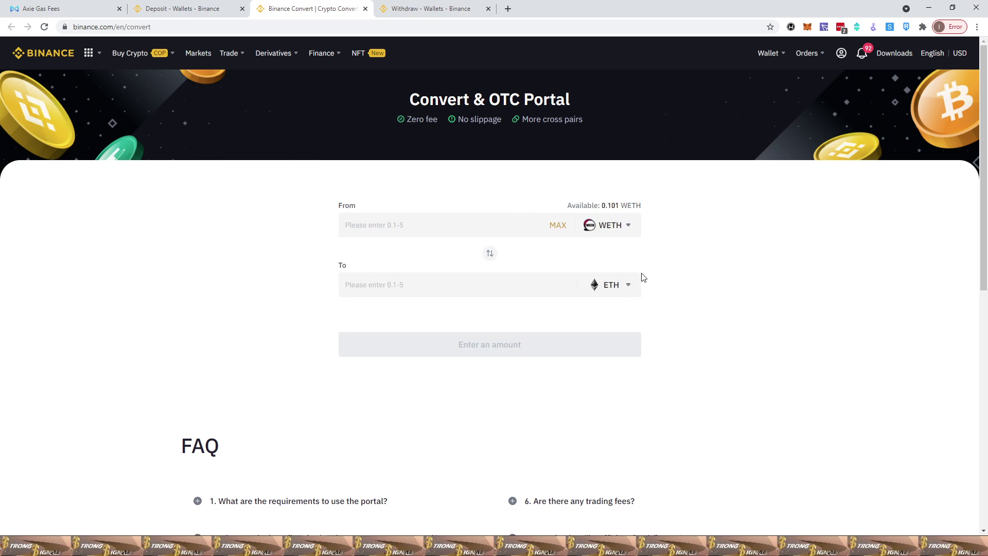
click(631, 290)
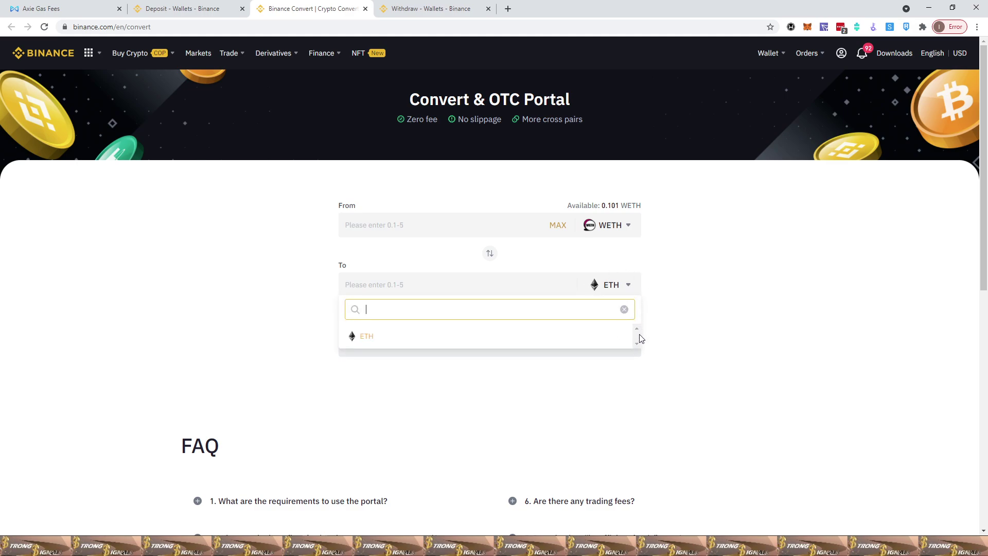
click(696, 304)
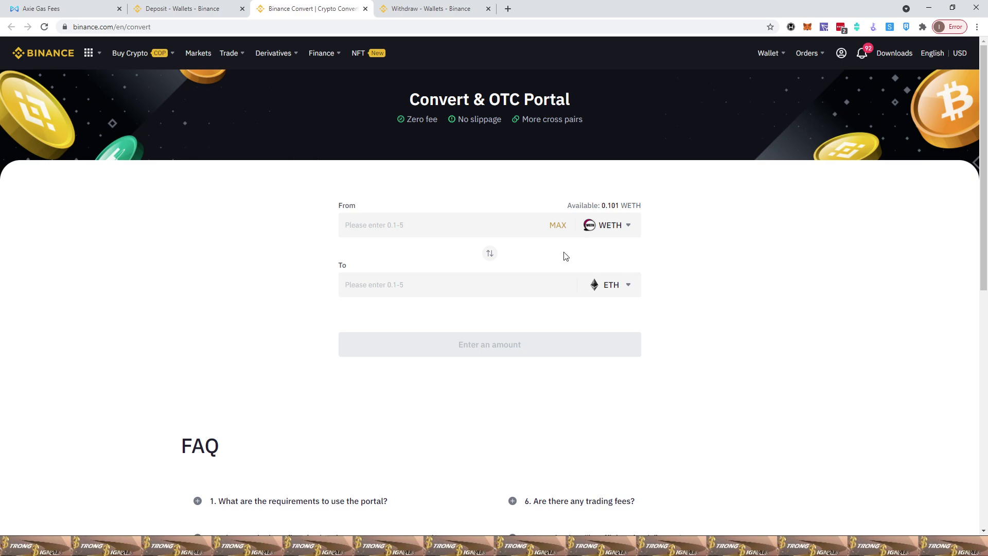
- Convert the maximum available 0.101 WETH to ETH, previewing the quote and confirming the conversion
click(559, 229)
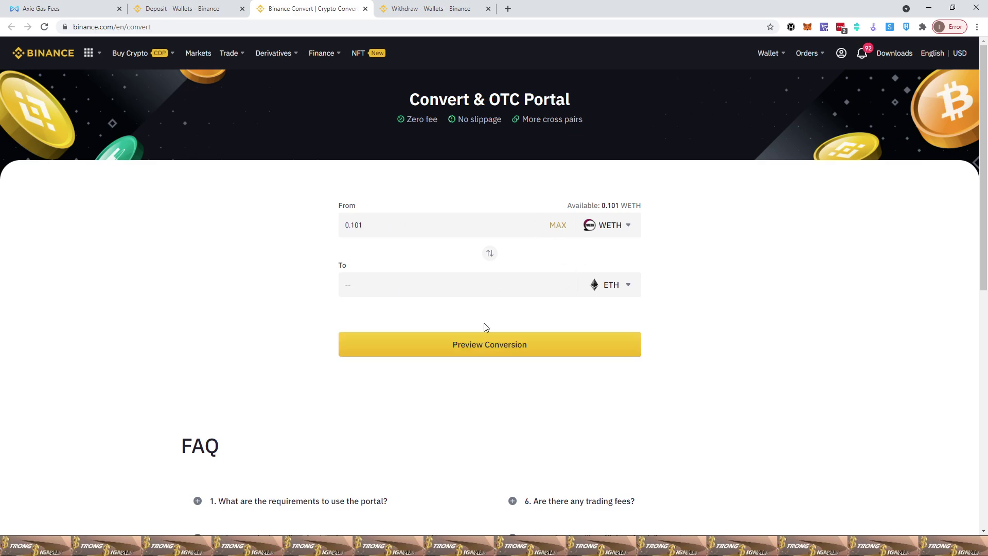
click(483, 346)
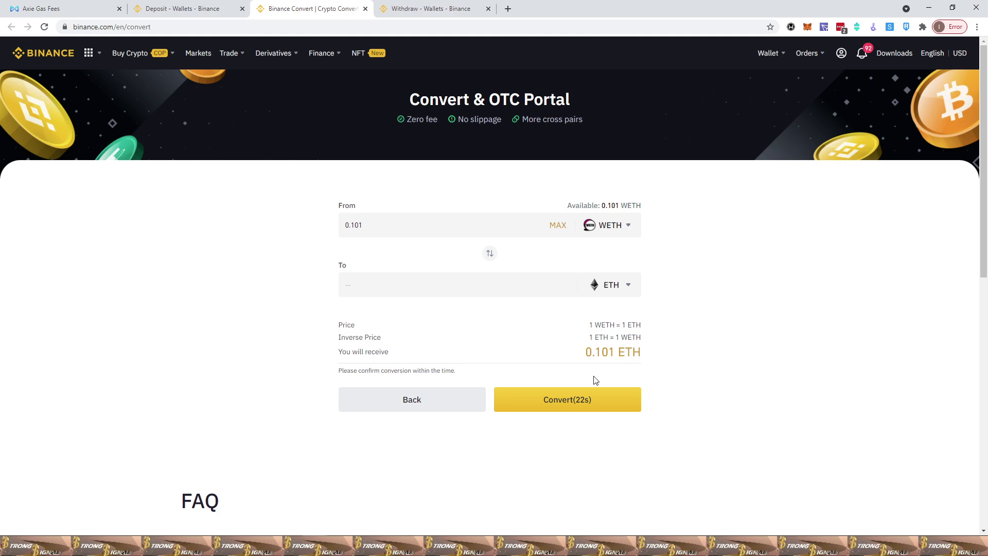
click(550, 404)
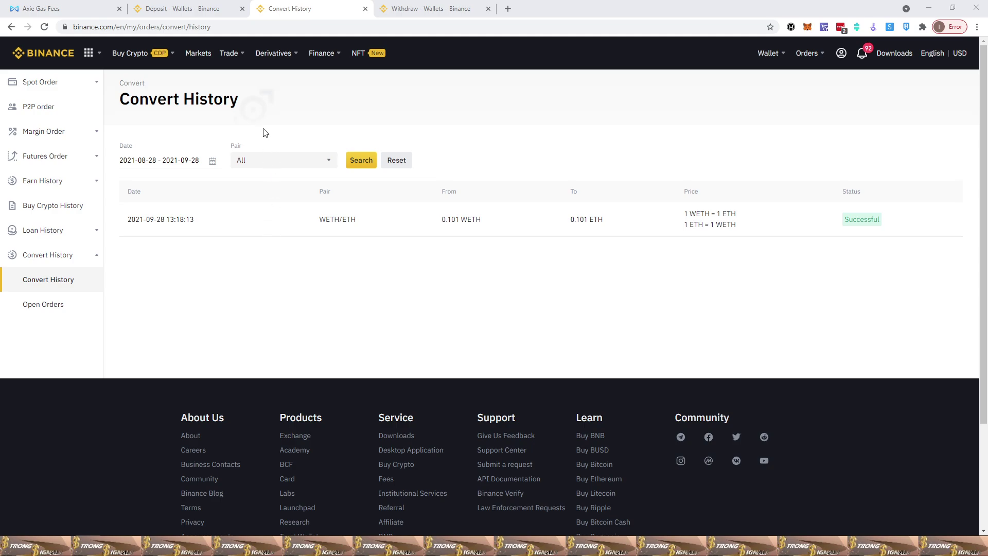
- Open the Convert page from the conversion history and choose ETH as the source currency
mouse_move(231, 56)
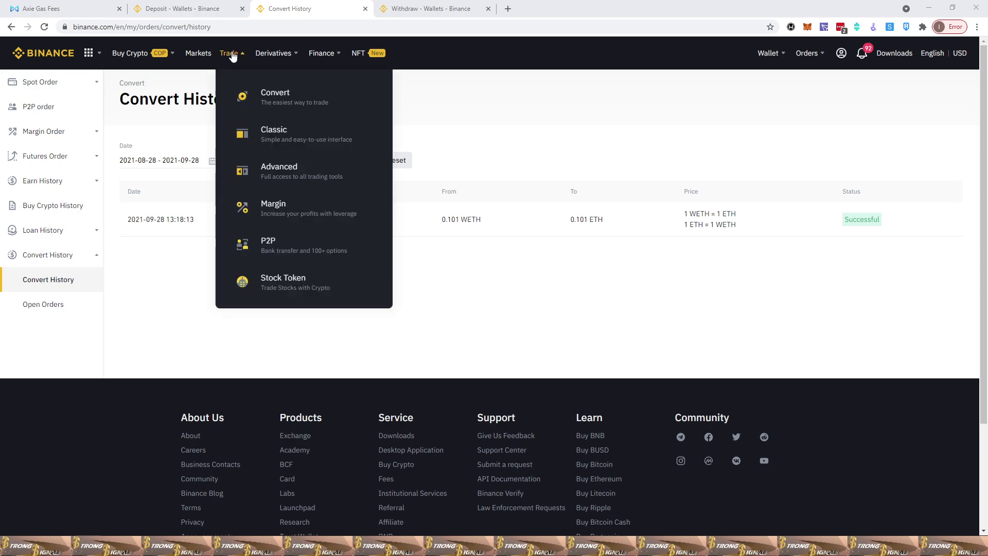
click(276, 94)
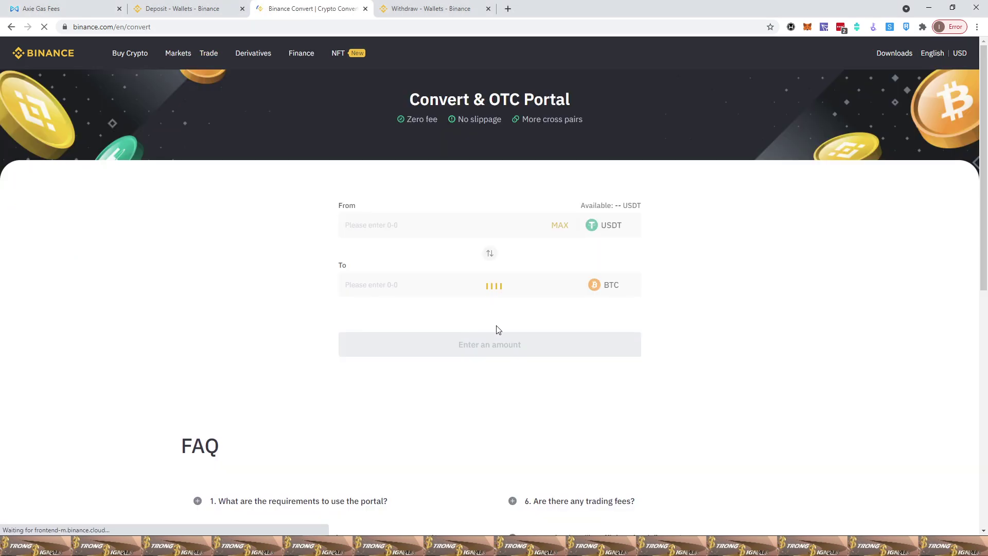
click(621, 230)
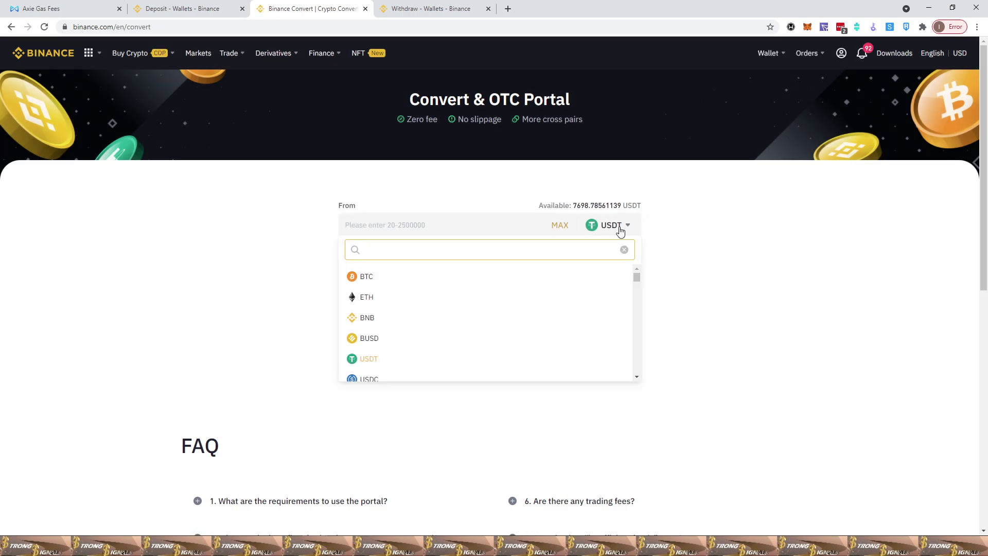
text(eth)
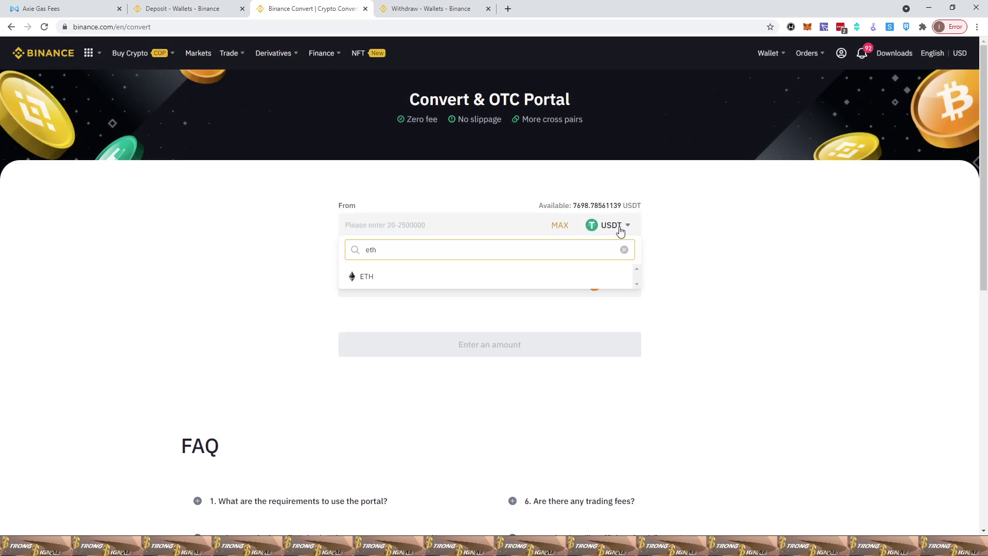
click(369, 278)
- Search the target currencies available for ETH for "weth" and "eth", and close the list without choosing one
click(616, 293)
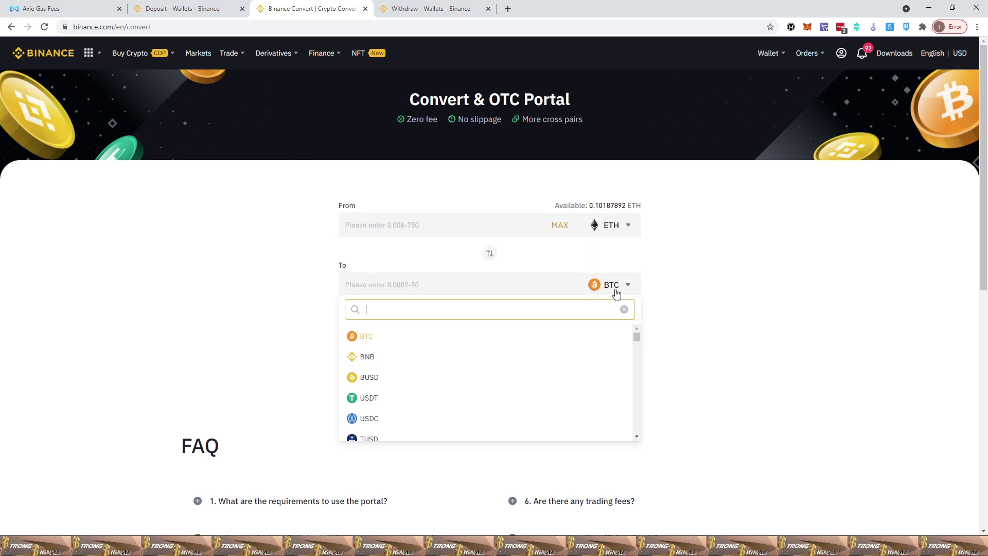
text(wet)
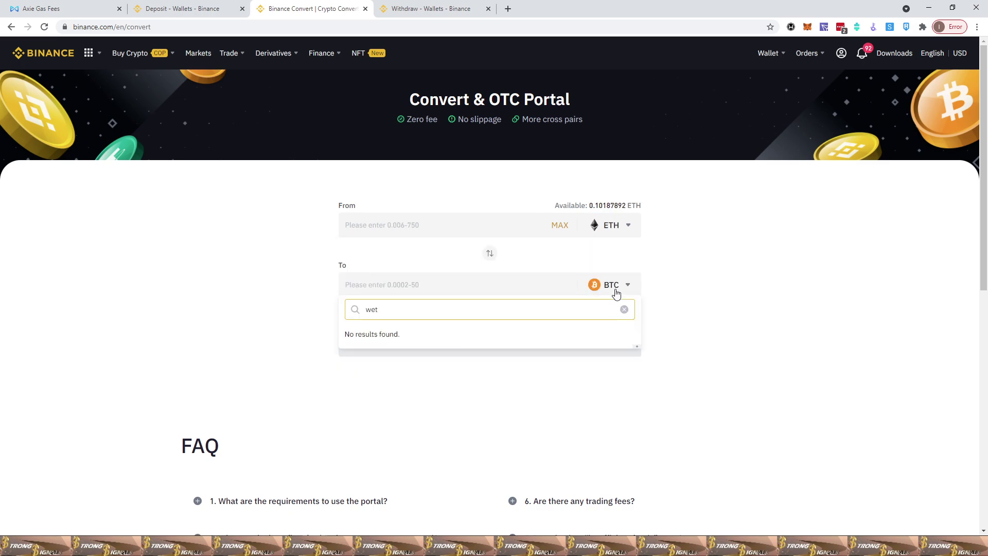
text(h)
key(BackSpace)
key(BackSpace)
key(BackSpace)
text(eth)
click(242, 312)
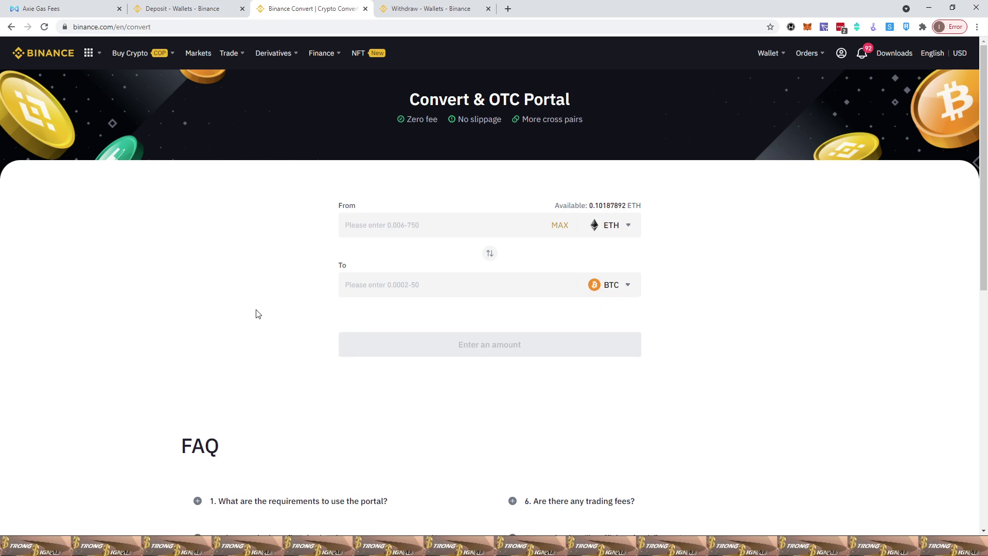
- Switch to the WETH withdrawal page, review the withdrawal networks and their fees, and close the network selection
click(423, 9)
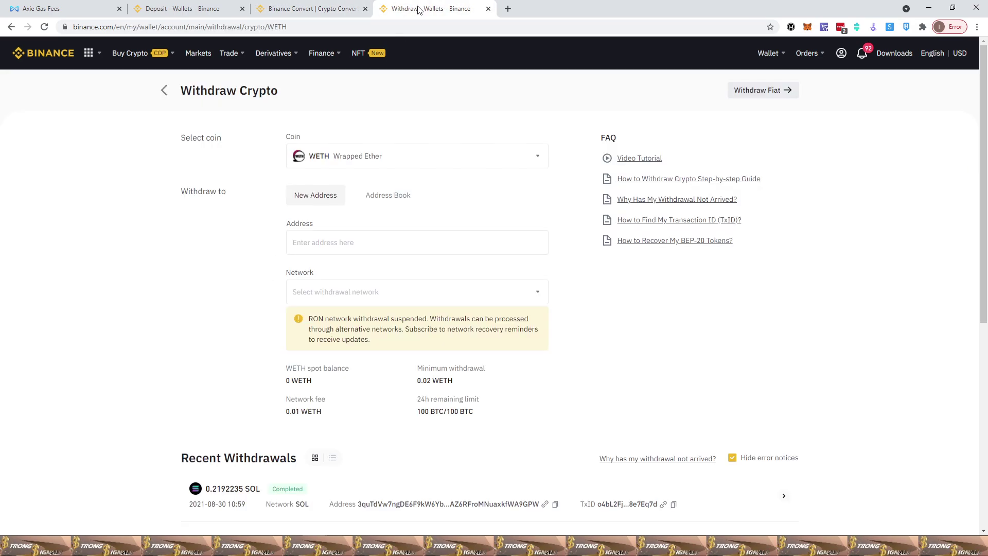
mouse_move(766, 49)
click(485, 297)
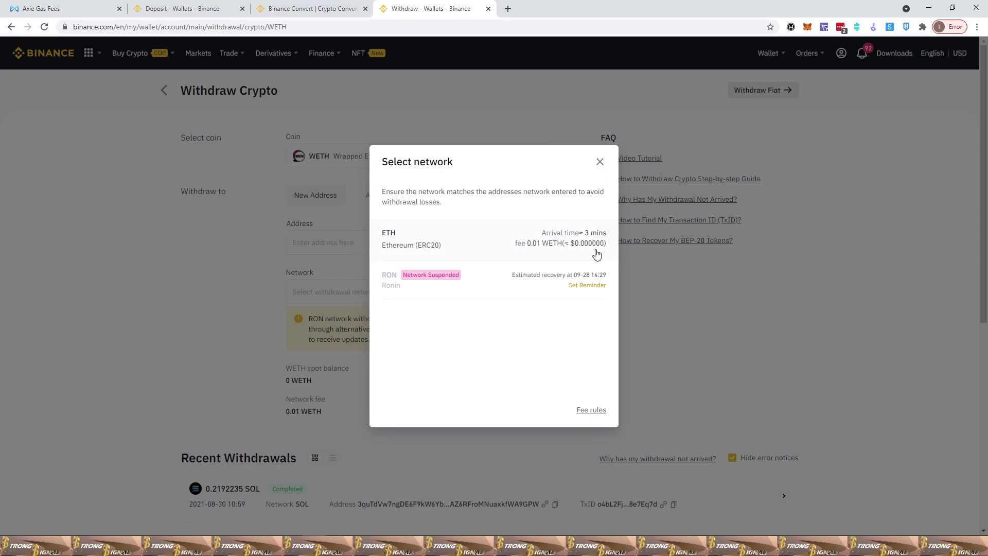
click(600, 162)
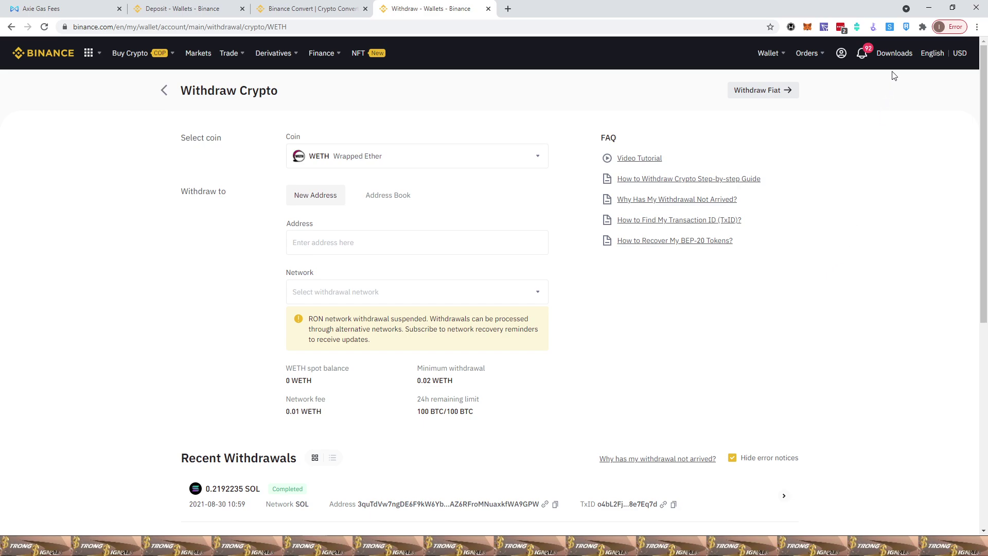
- Copy the account address from the Ronin wallet and check the Ronin option among the WETH withdrawal networks
click(907, 27)
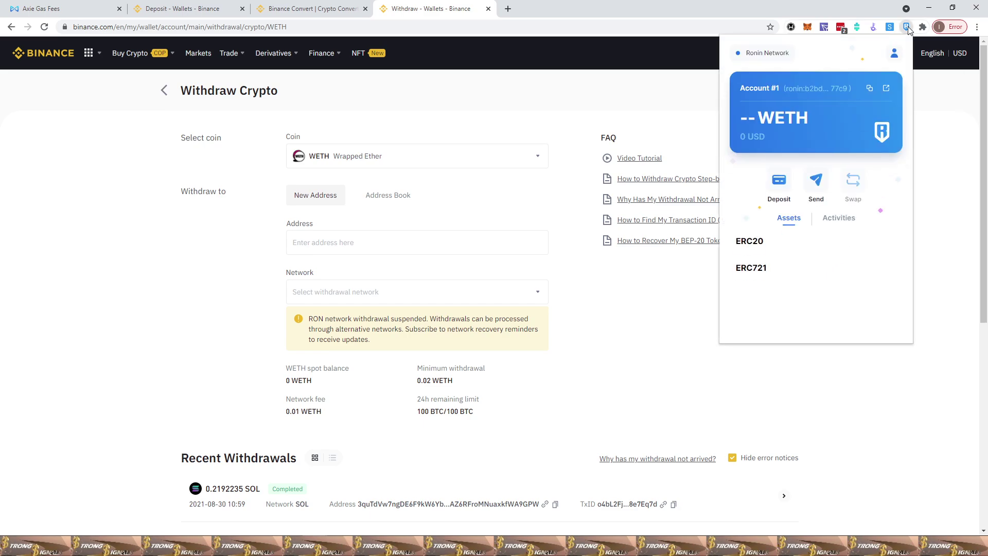
click(870, 90)
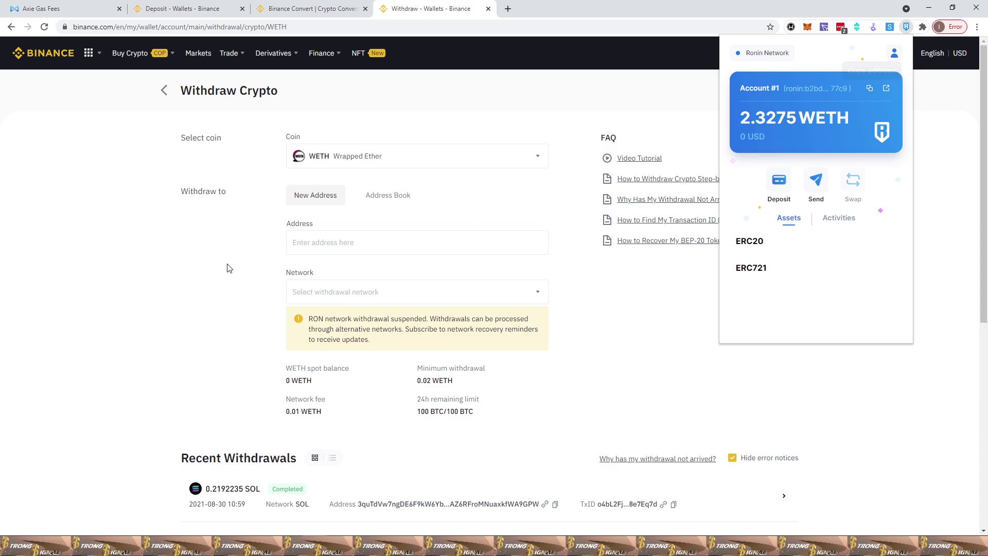
click(274, 251)
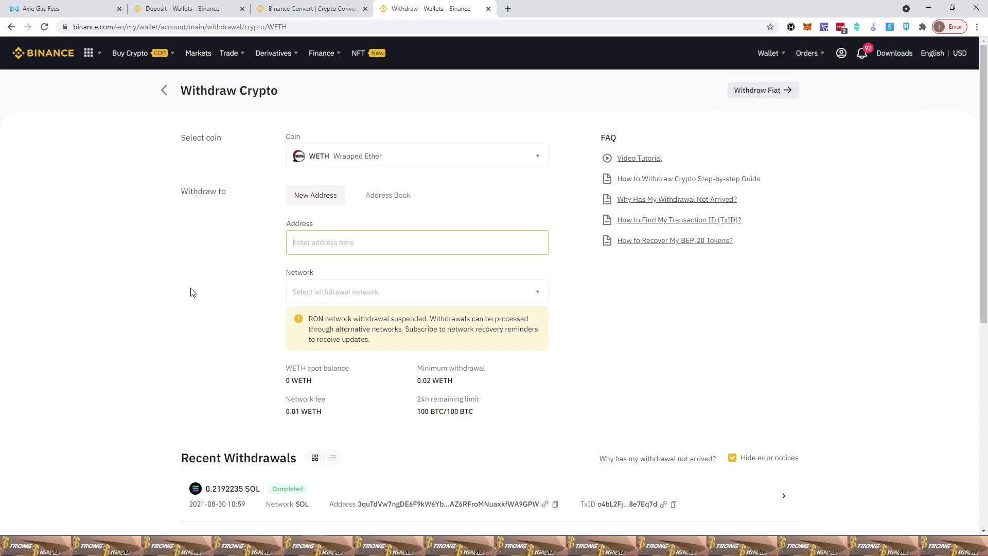
click(361, 301)
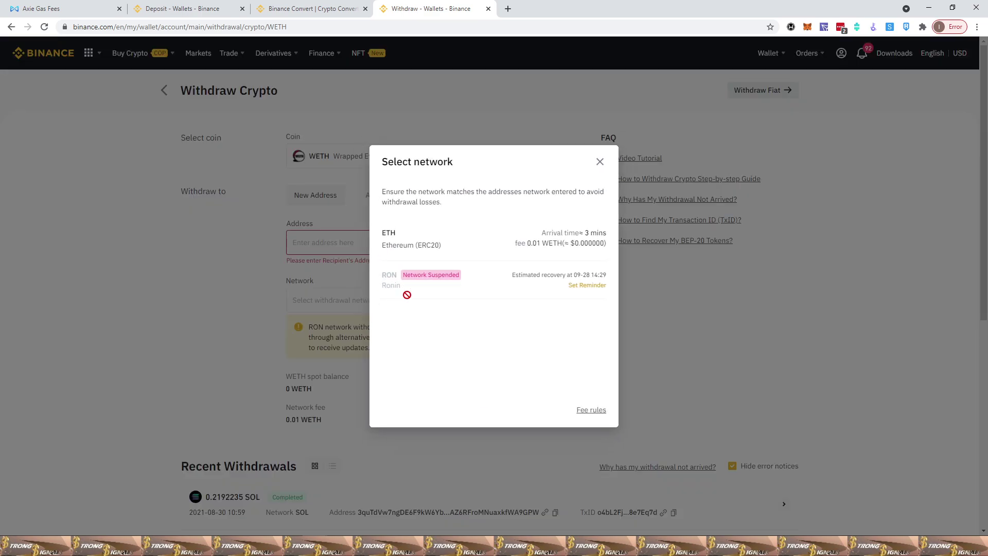
click(600, 162)
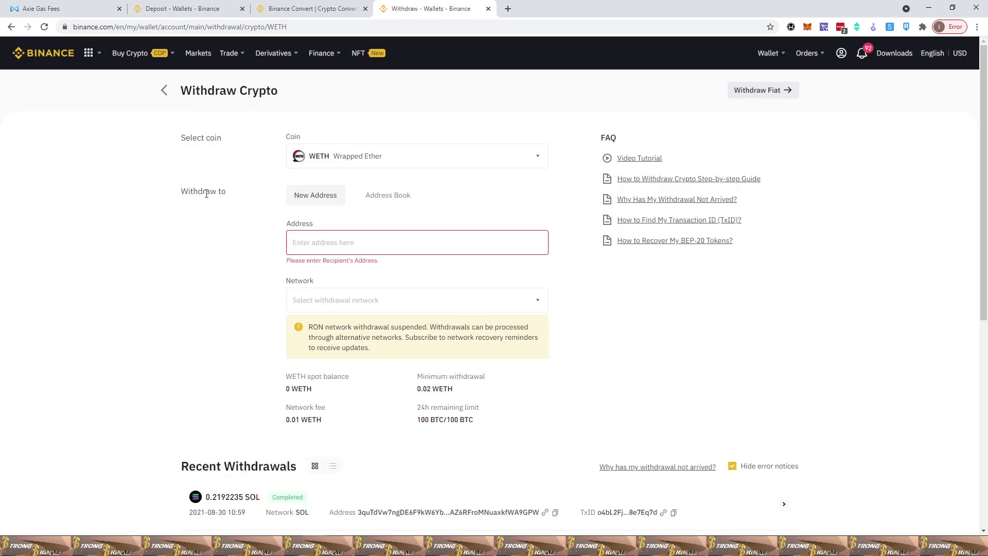
- On the crypto deposit page, select SLP over the Ronin (RON) network, acknowledge the address prefix notice and examine the deposit address
click(187, 14)
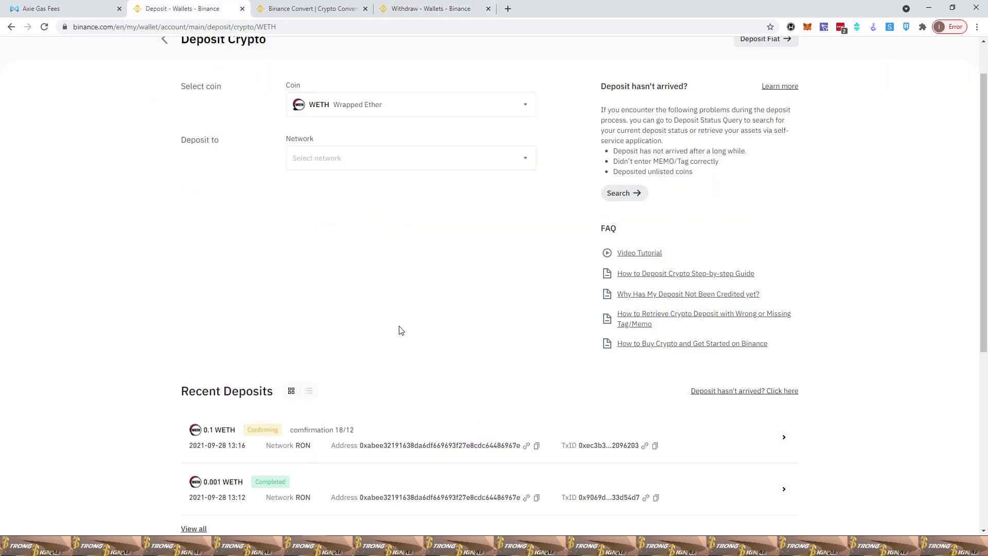
click(527, 111)
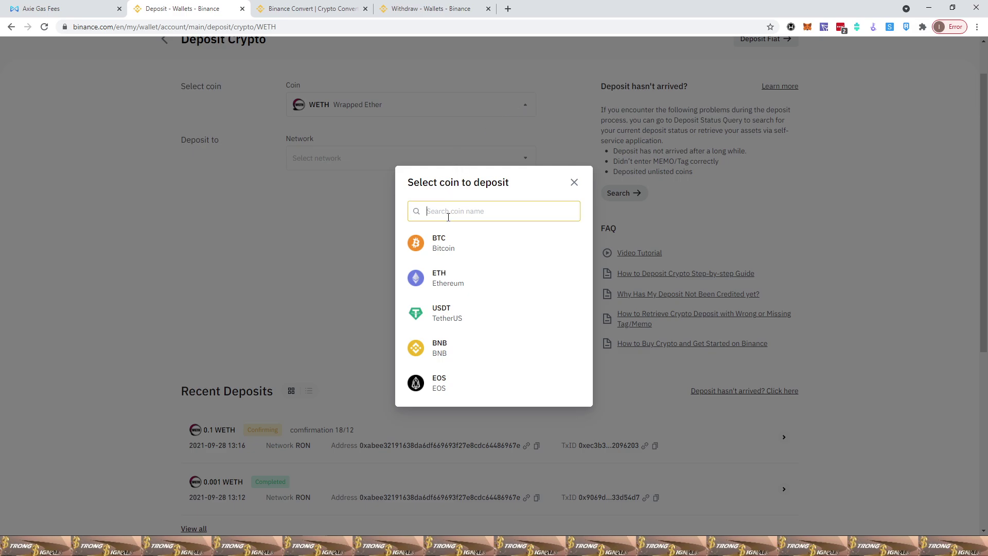
text(slp)
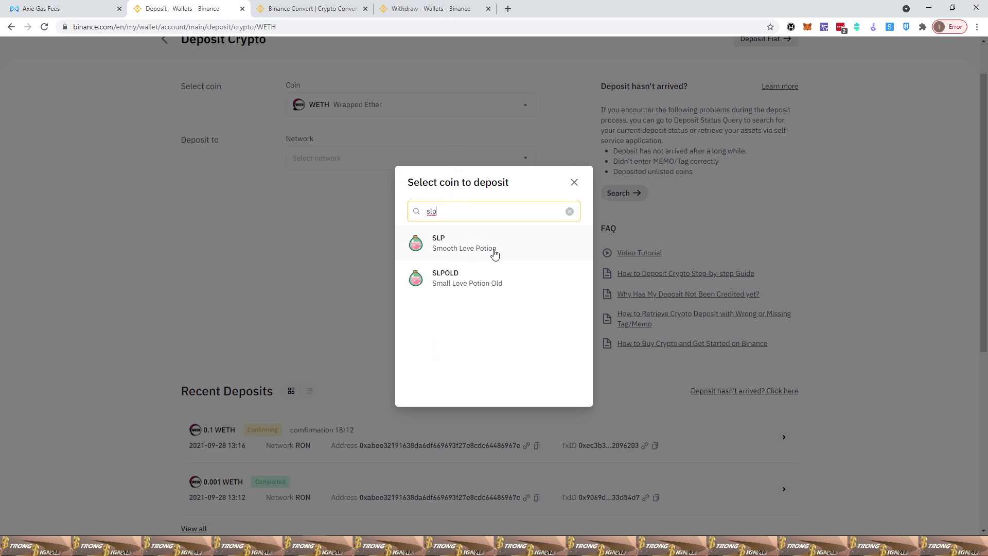
click(454, 246)
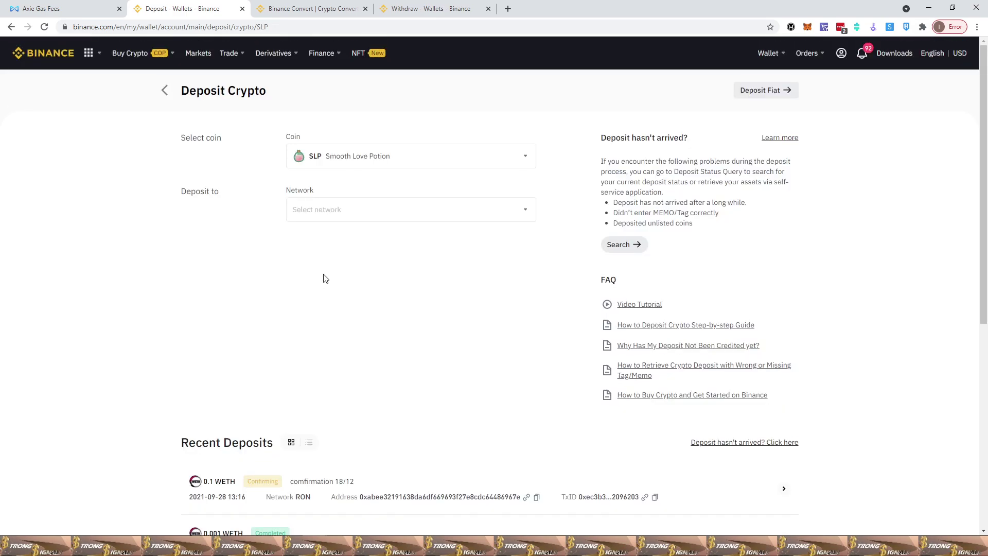
click(525, 221)
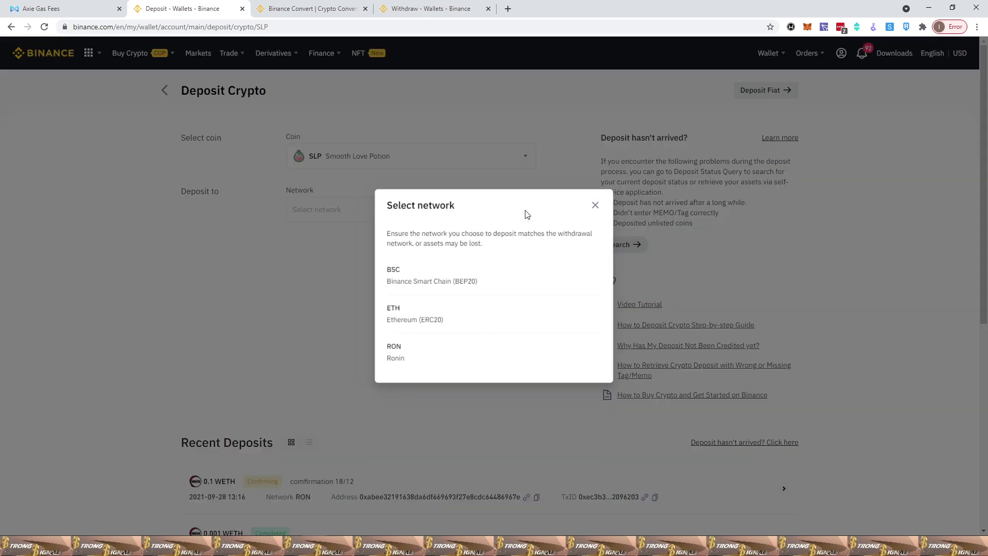
click(398, 361)
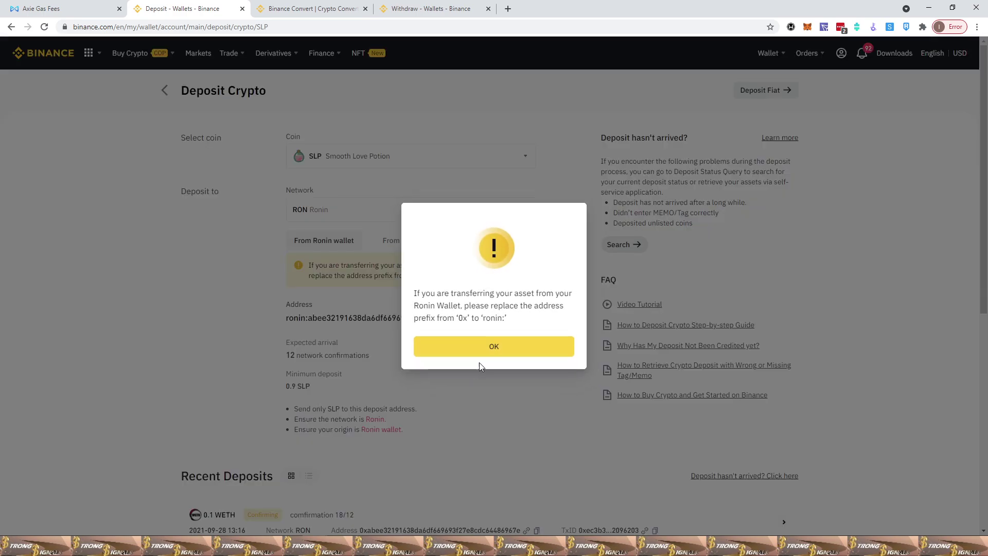
click(491, 353)
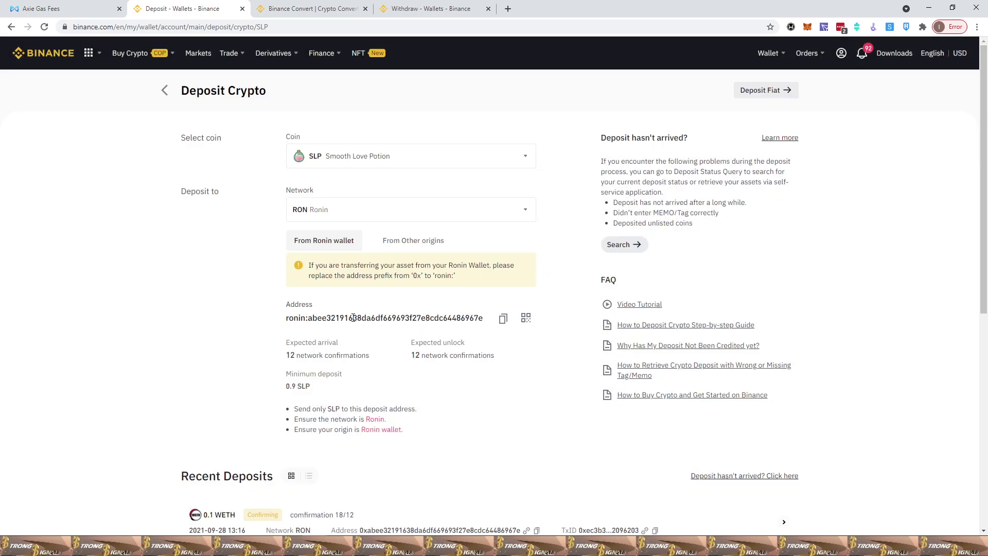
drag(308, 318, 439, 323)
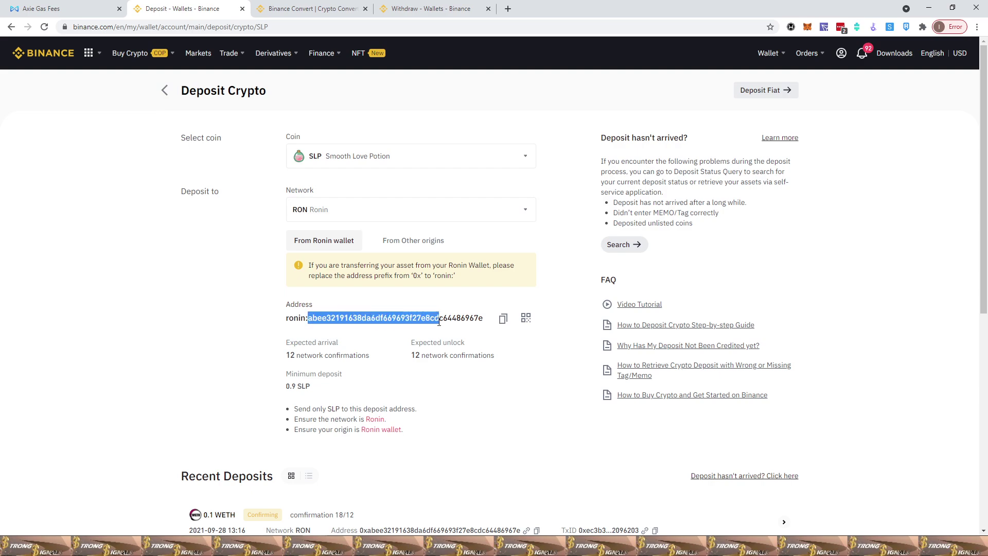
click(383, 319)
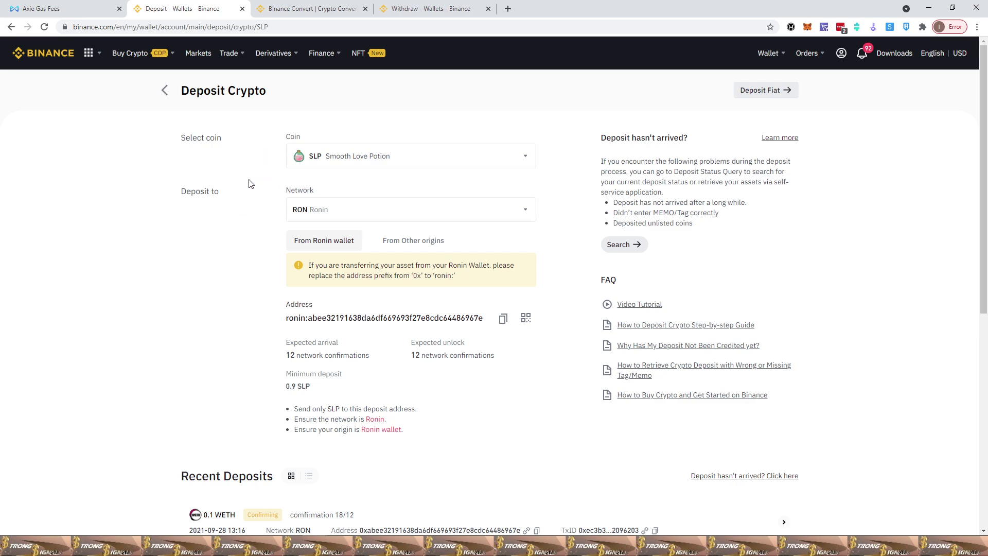
- Change the deposit coin to AXS, select the Ronin (RON) network and acknowledge the address prefix notice
click(528, 162)
click(474, 208)
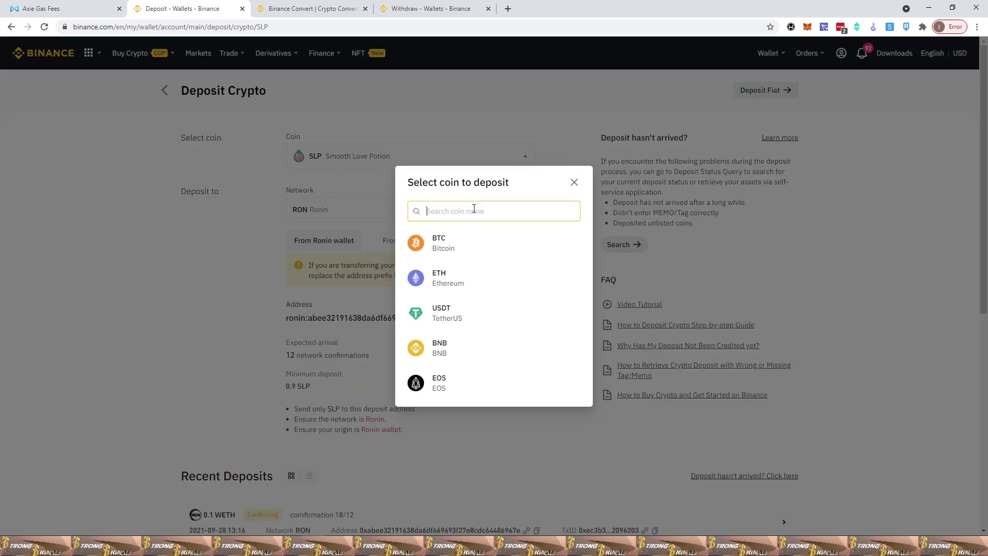
text(axs)
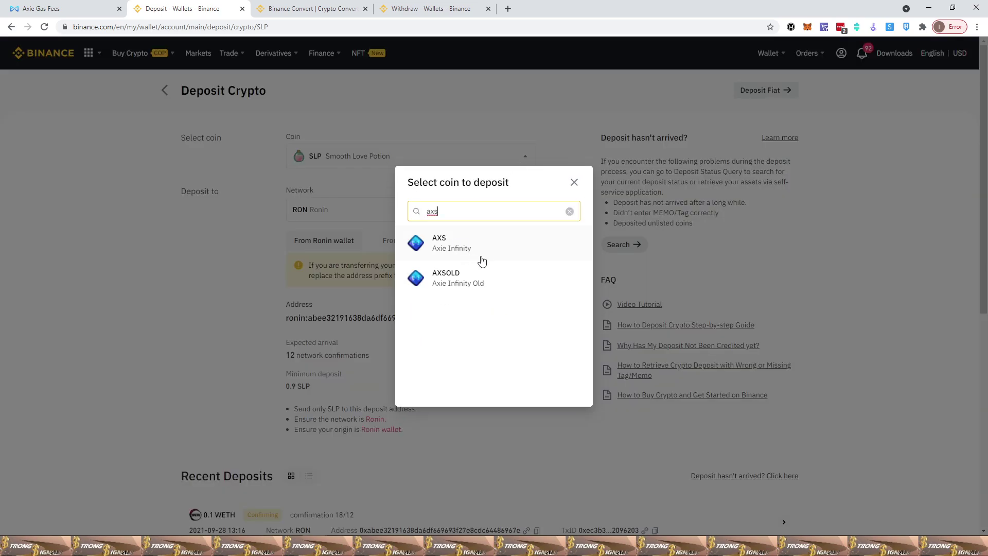
click(450, 250)
click(349, 214)
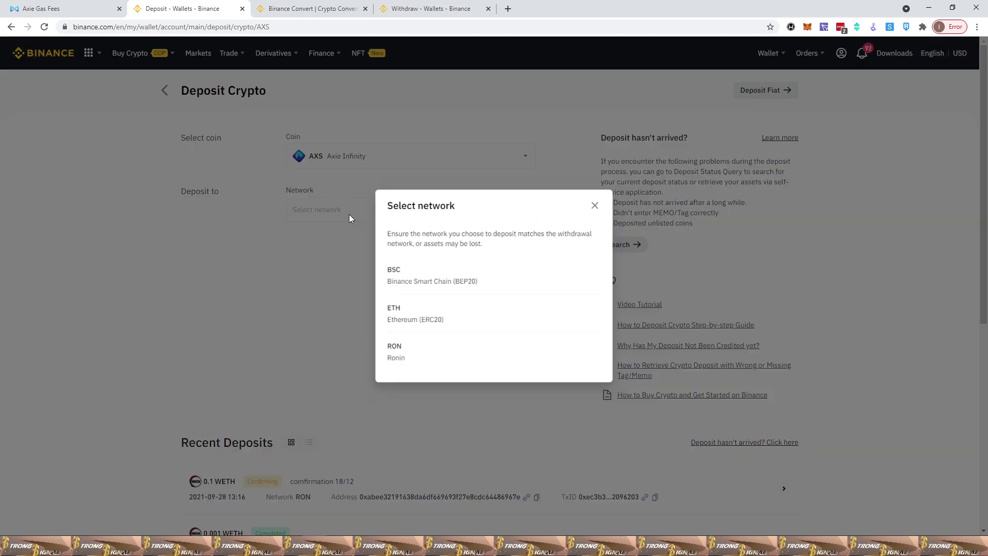
click(400, 354)
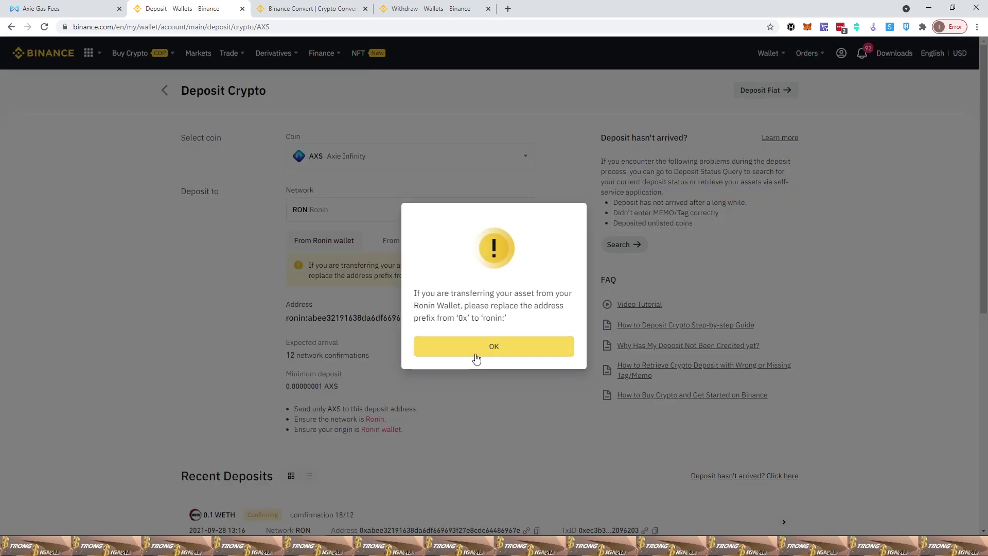
click(477, 354)
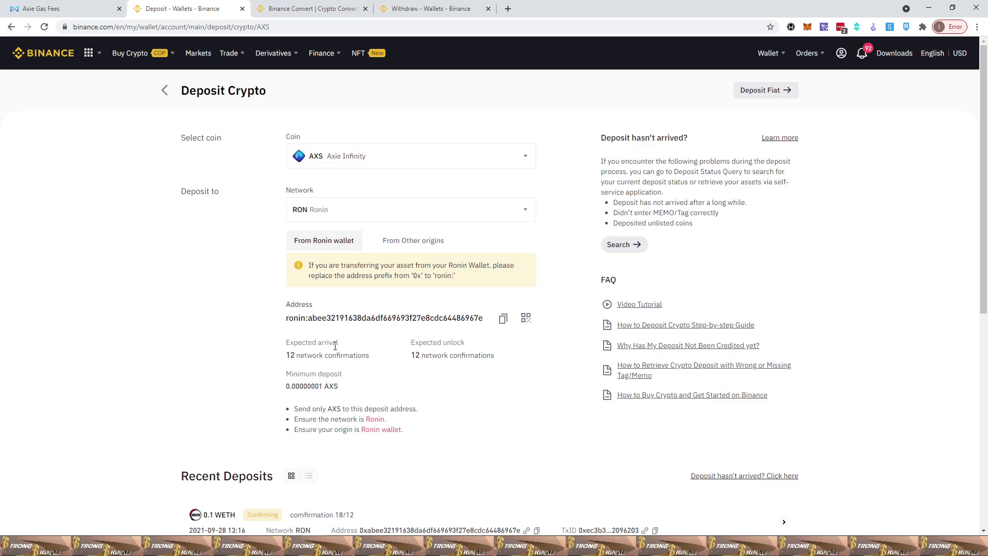
- Switch to the Axie Gas Fees page to examine the deposit and withdrawal fees
click(75, 10)
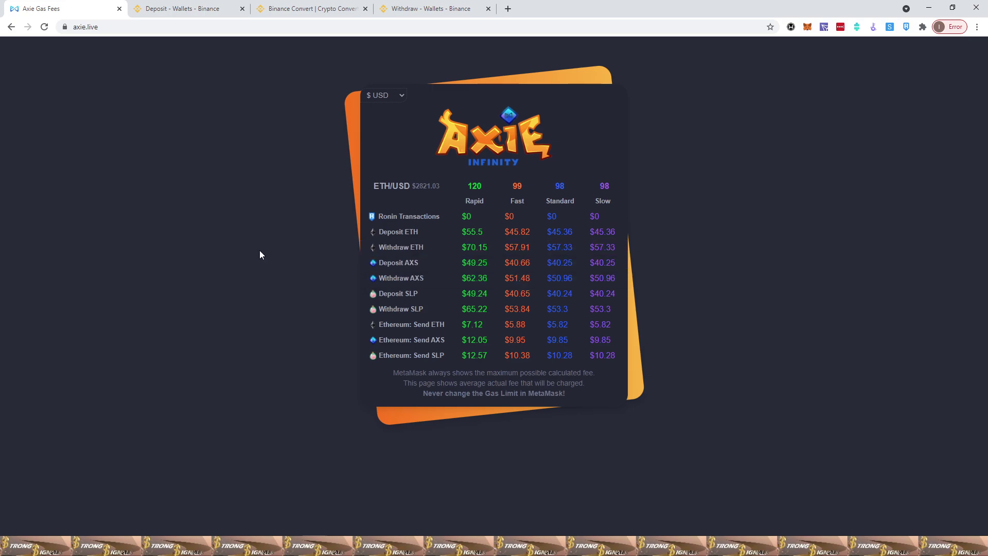